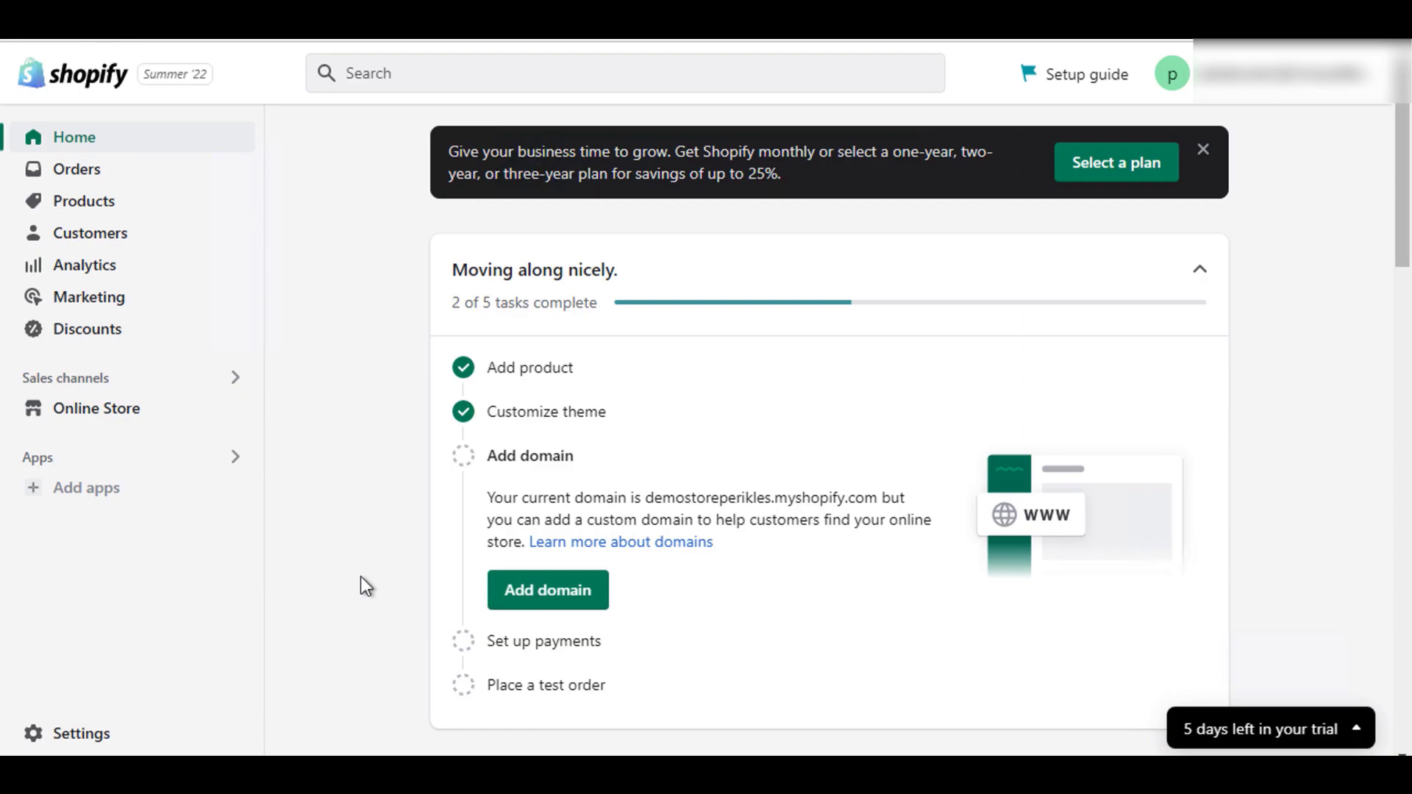
- Go to the store's payment settings and start adding a supported payment method
click(70, 742)
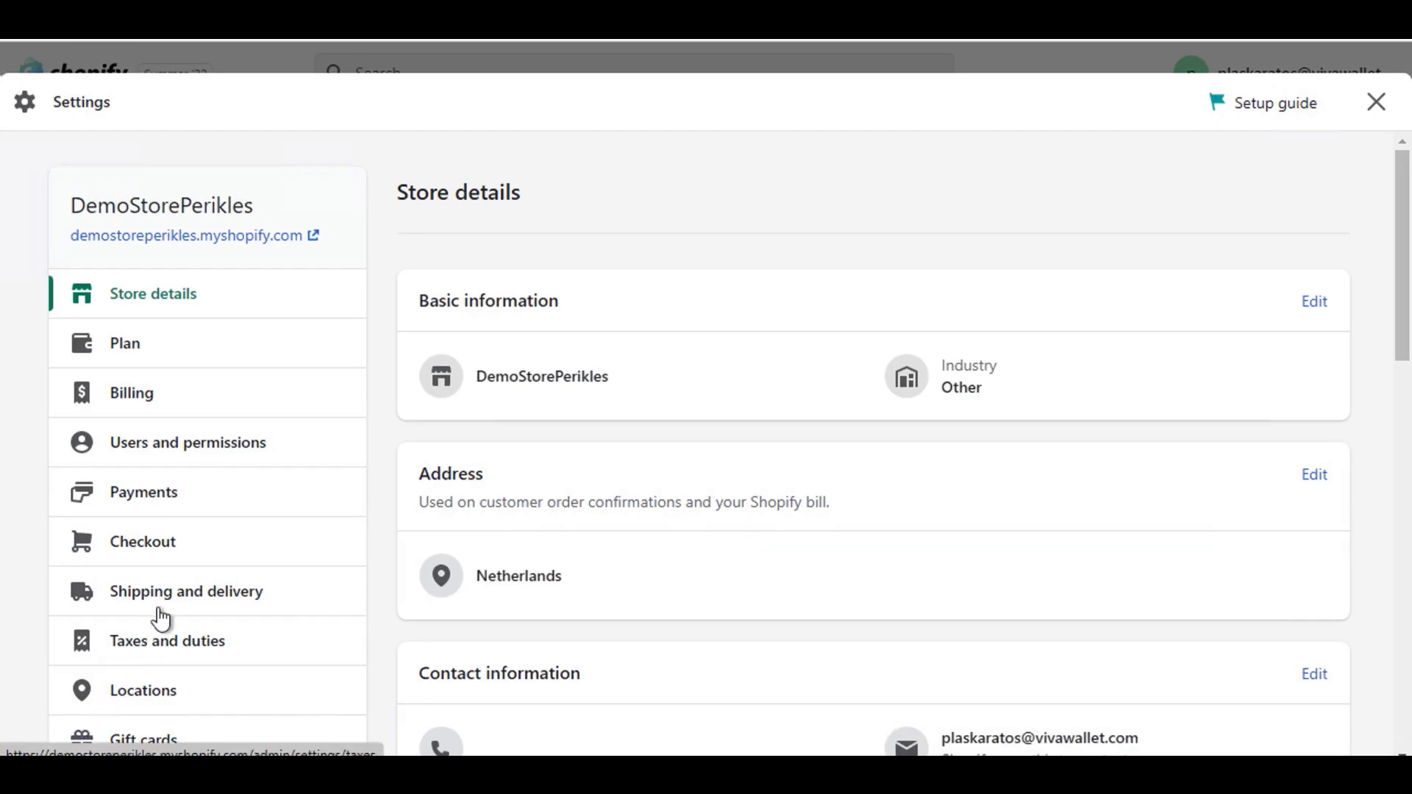
click(175, 505)
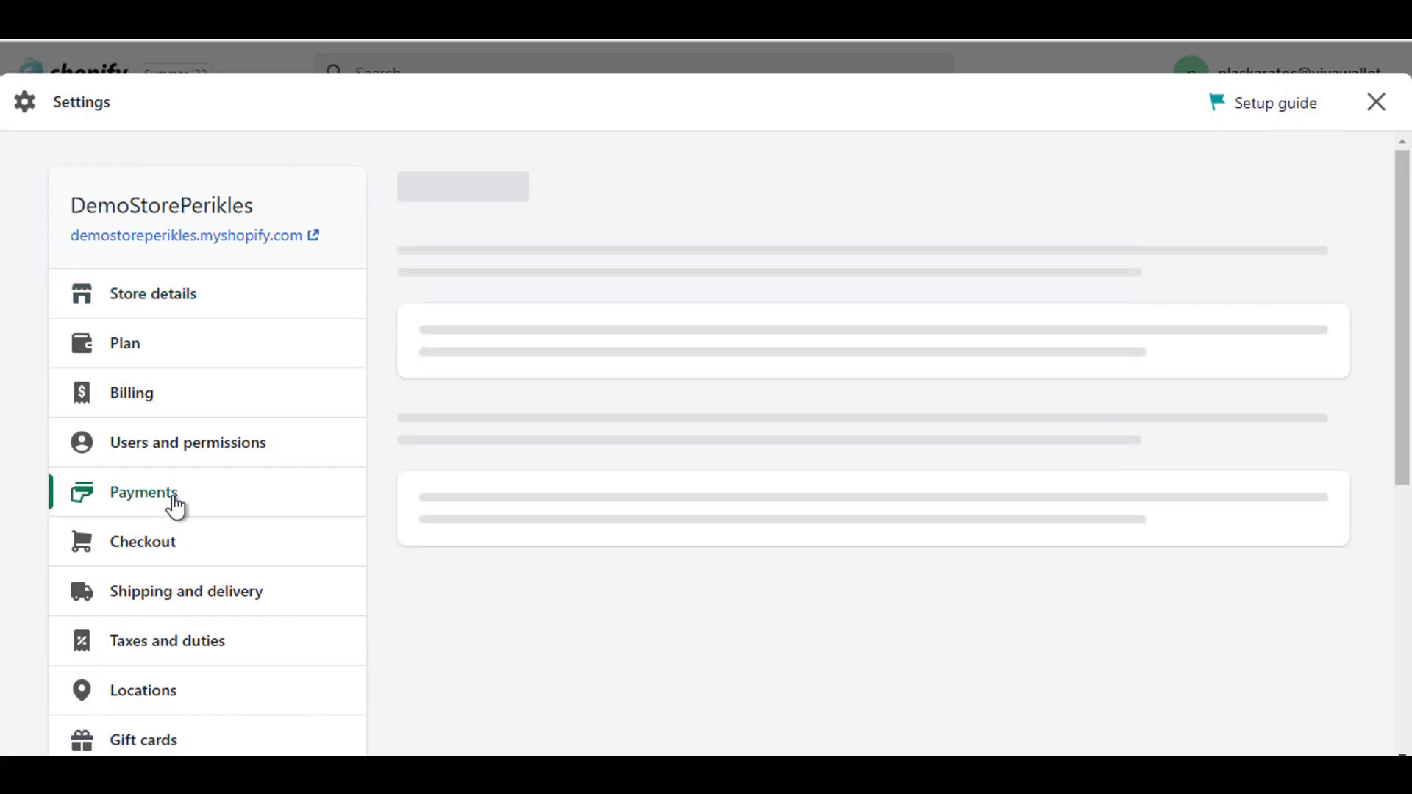
scroll(793, 640, down, 1)
scroll(793, 635, down, 5)
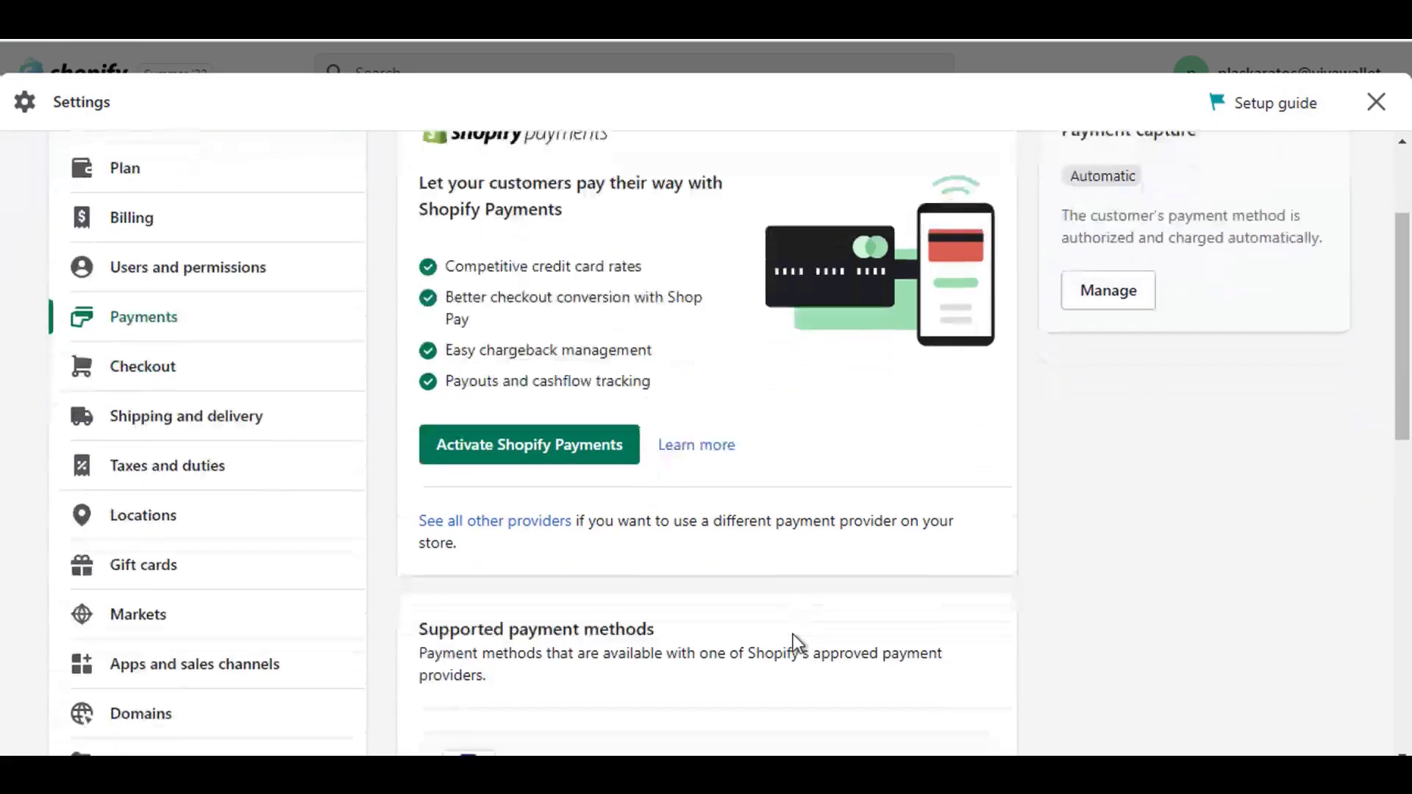
scroll(792, 634, down, 5)
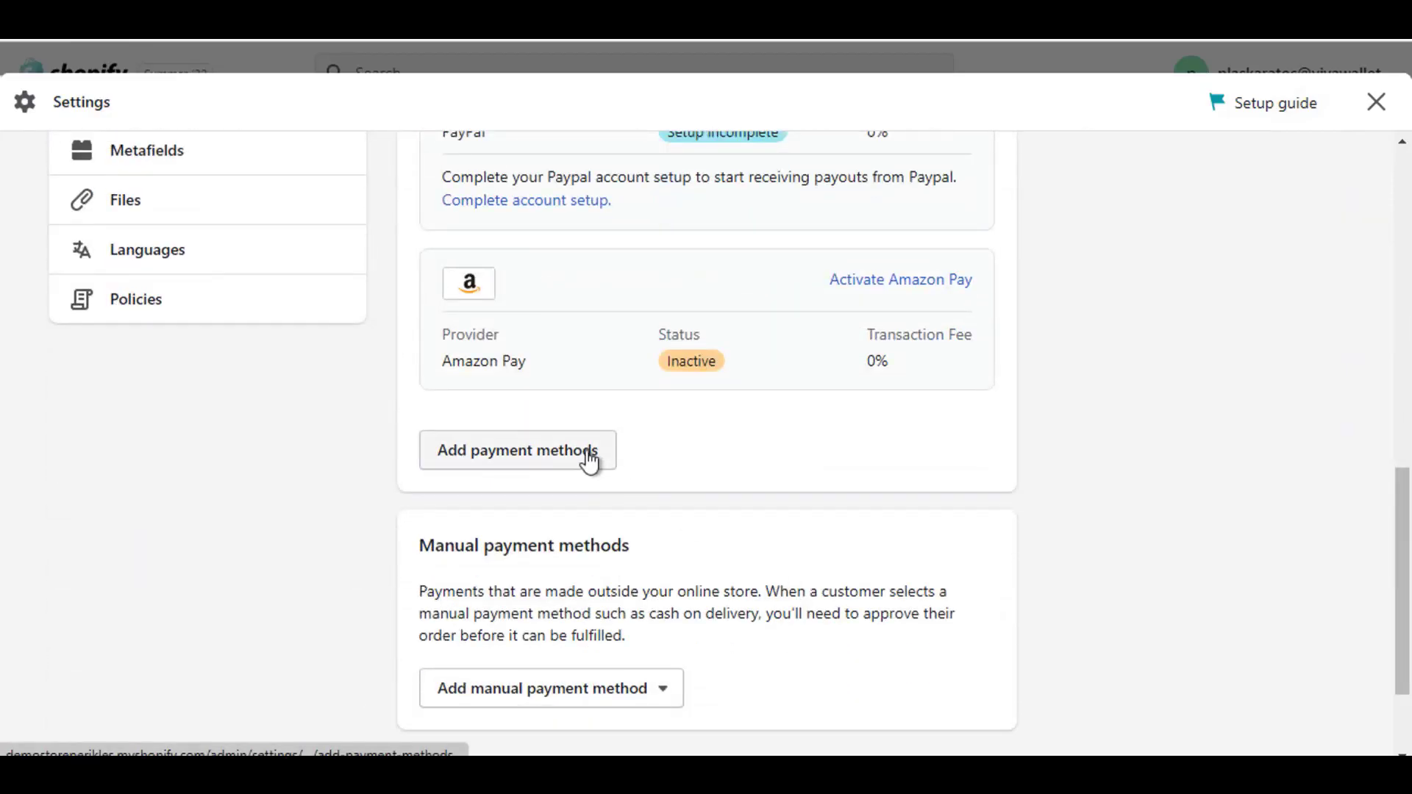
click(589, 461)
- Find the provider Viva Wallet Smart Checkout by searching providers for "viva wal" and choose to activate it
click(886, 316)
click(761, 369)
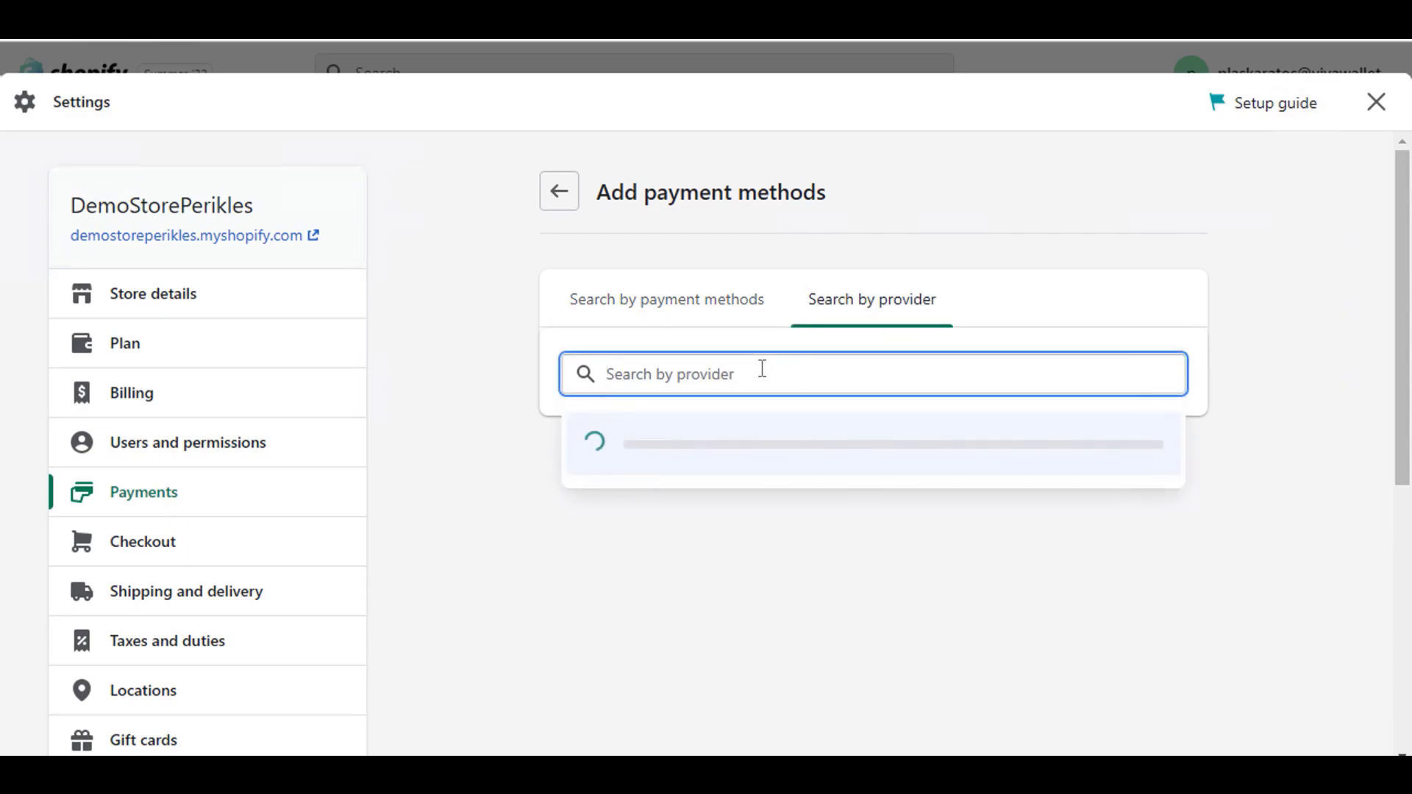
text(viva wal)
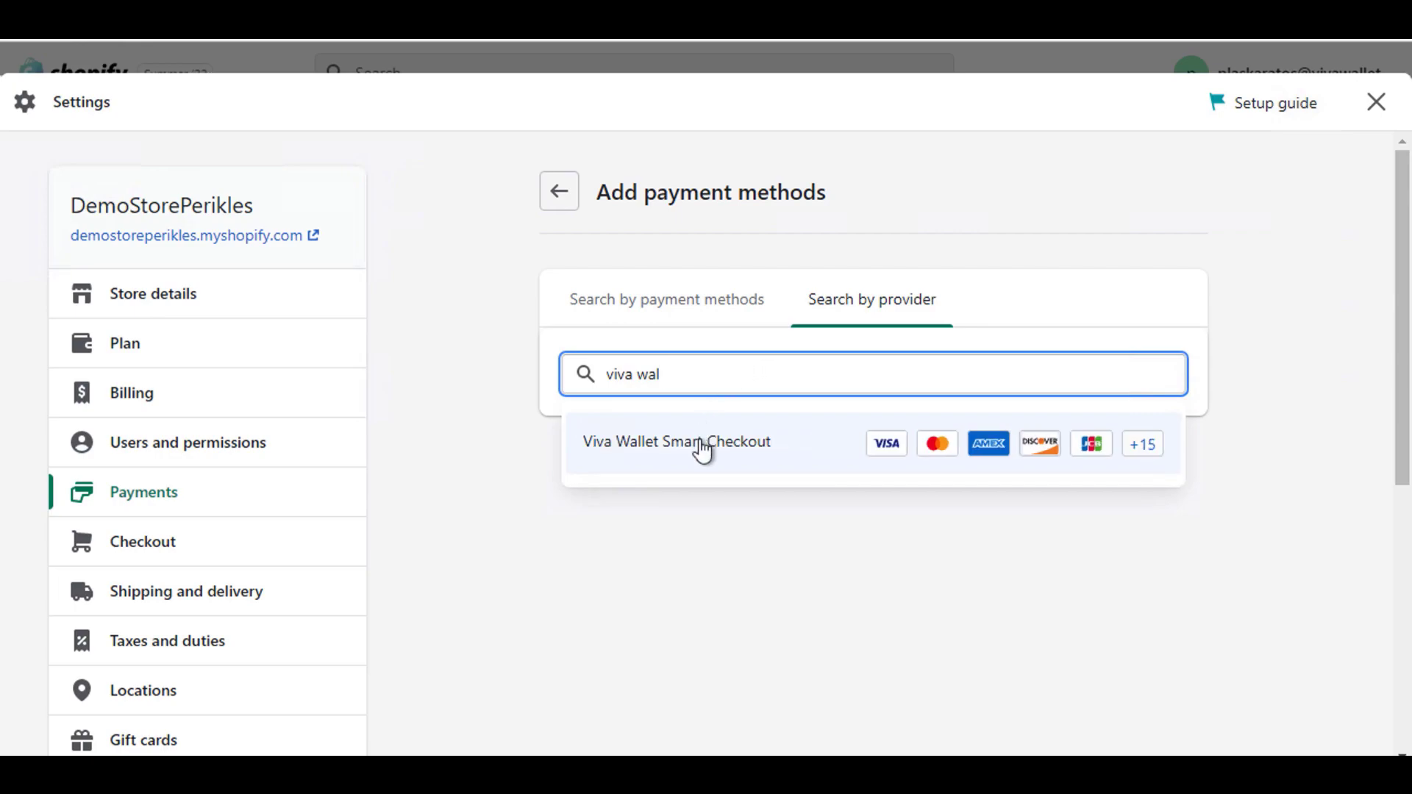
click(702, 445)
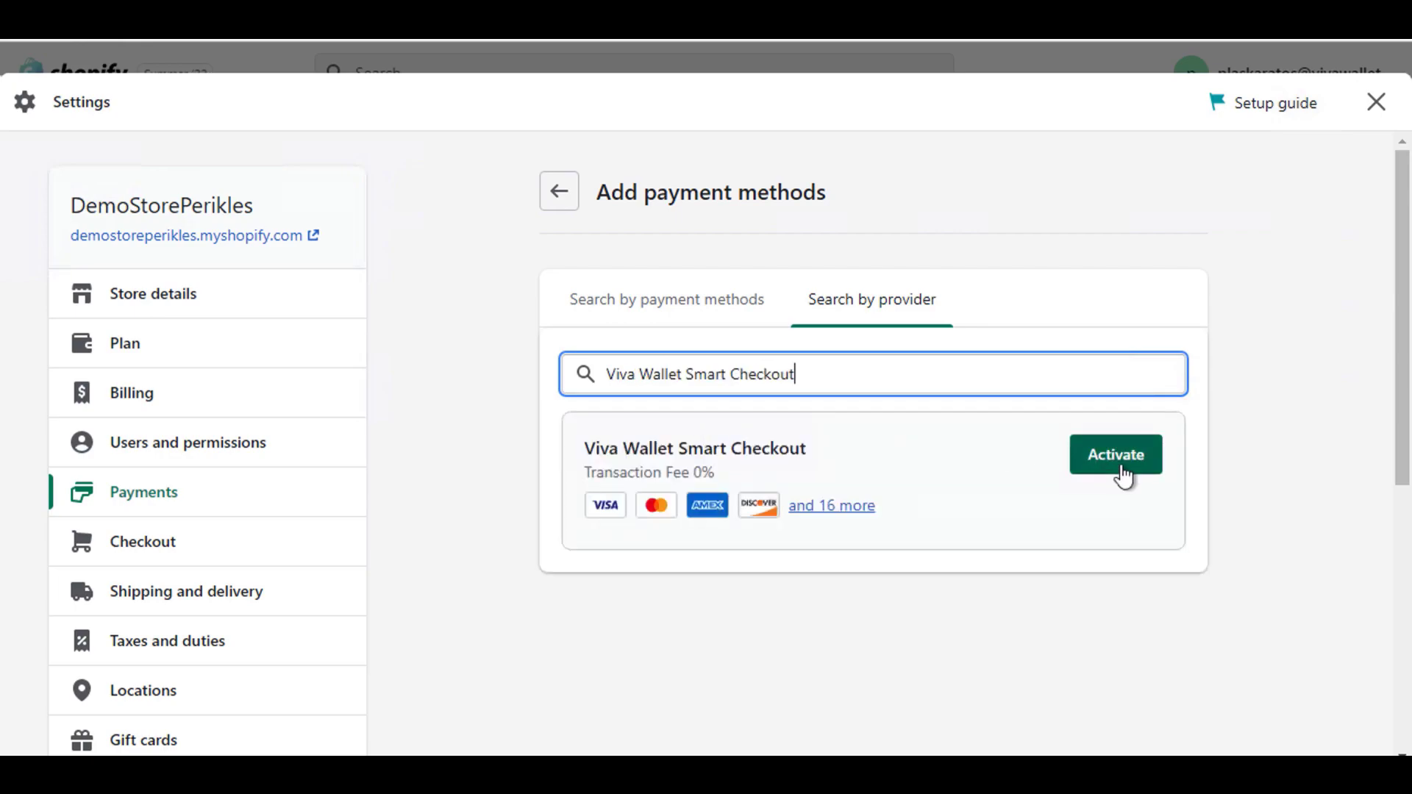
click(1122, 475)
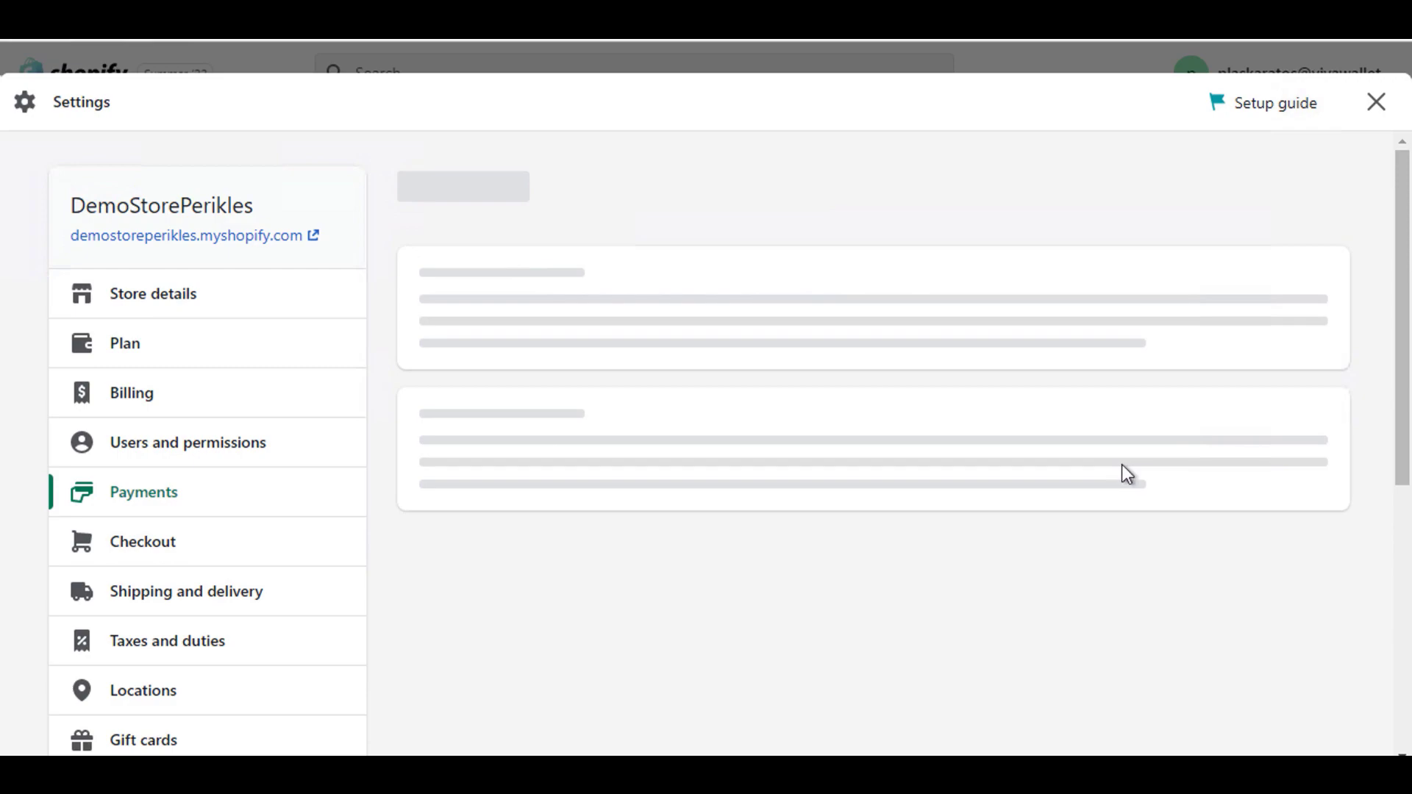
- Connect the store to Viva Wallet Smart Checkout and install its app
scroll(1234, 592, down, 10)
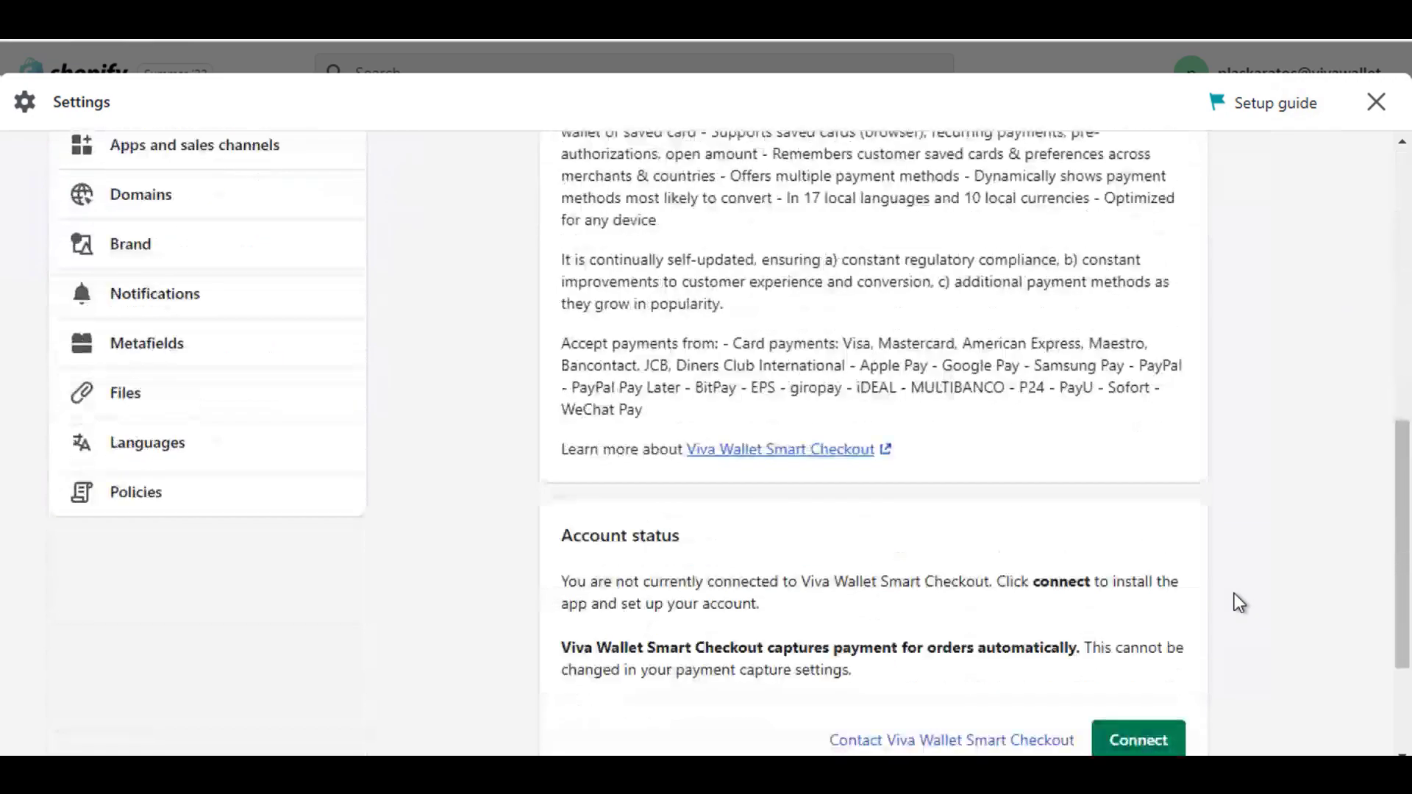
scroll(1235, 596, down, 3)
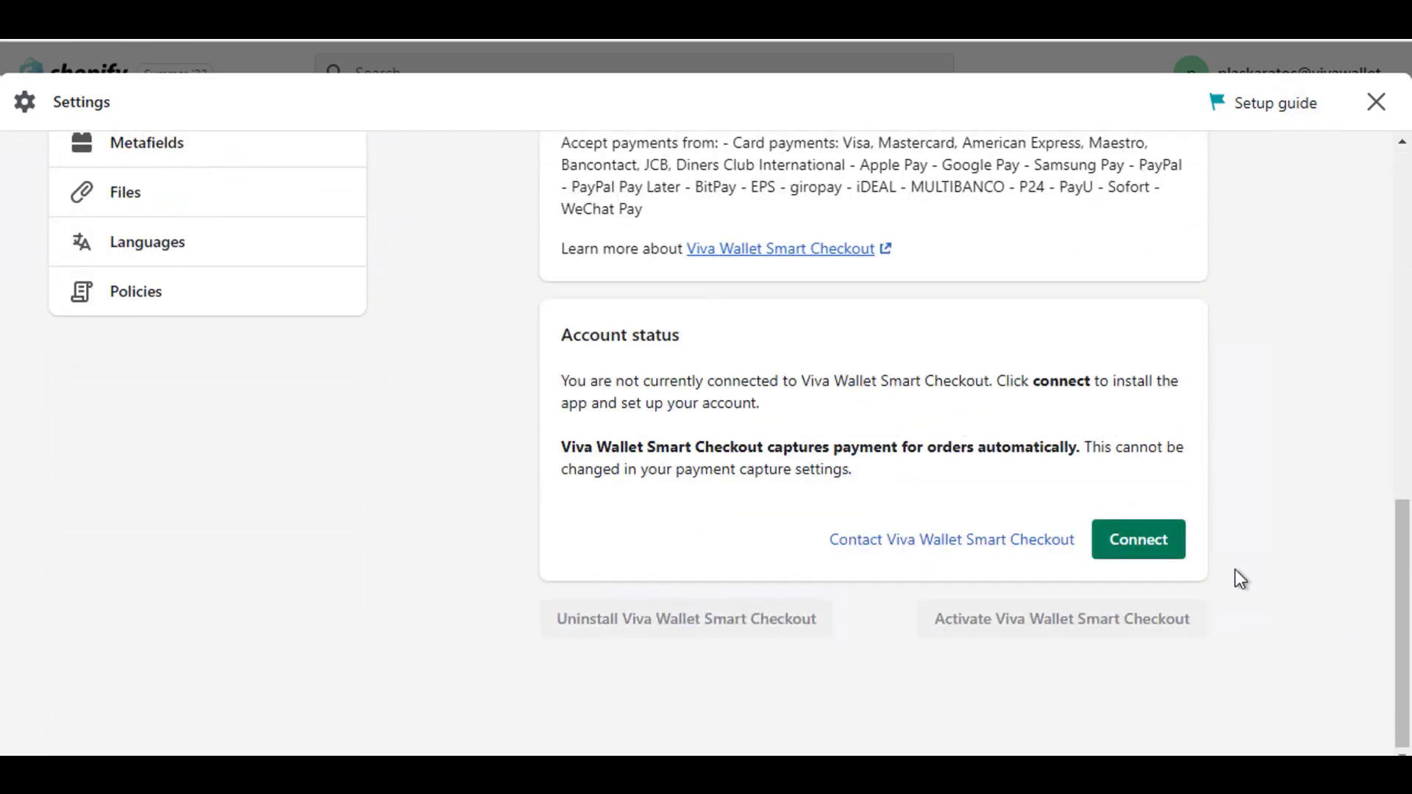
click(1138, 540)
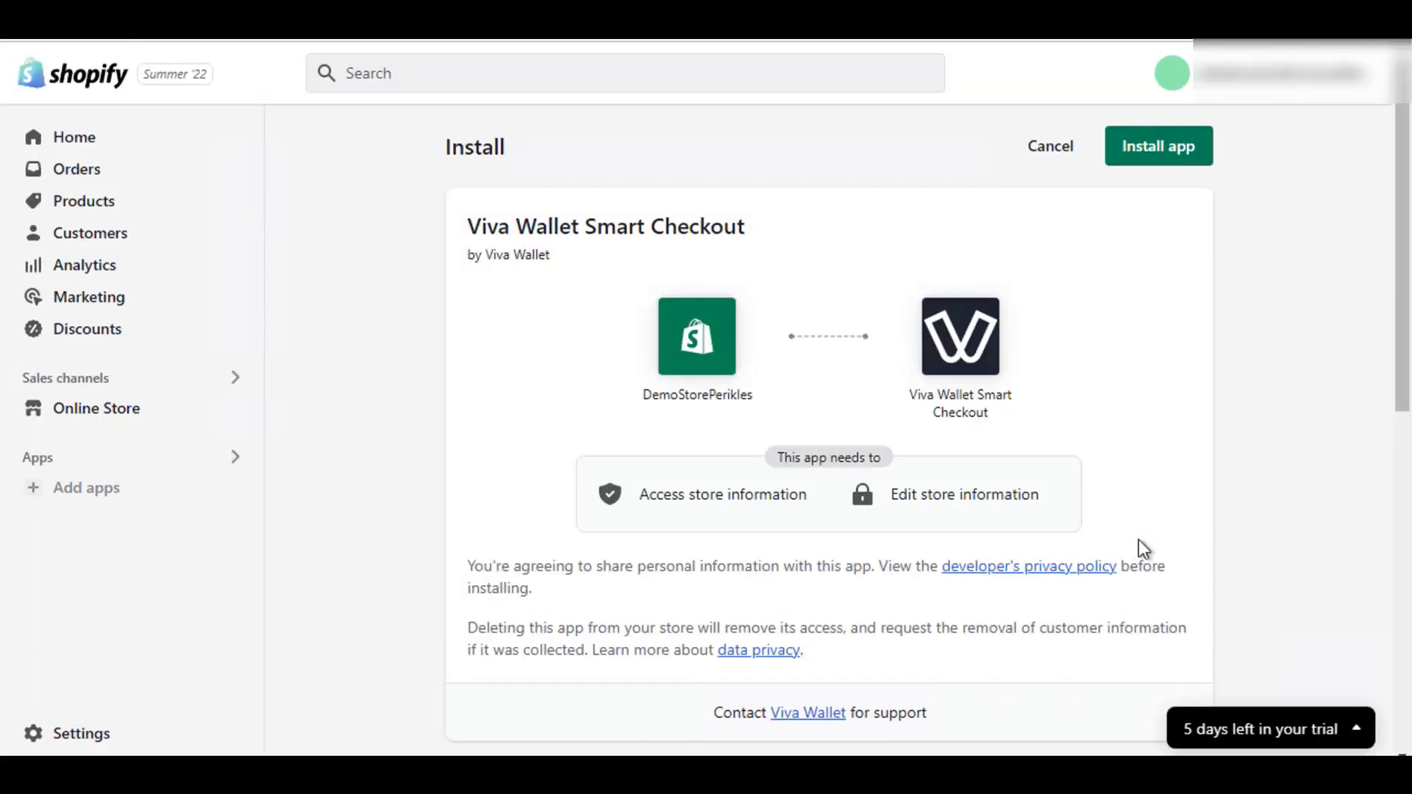
click(1188, 155)
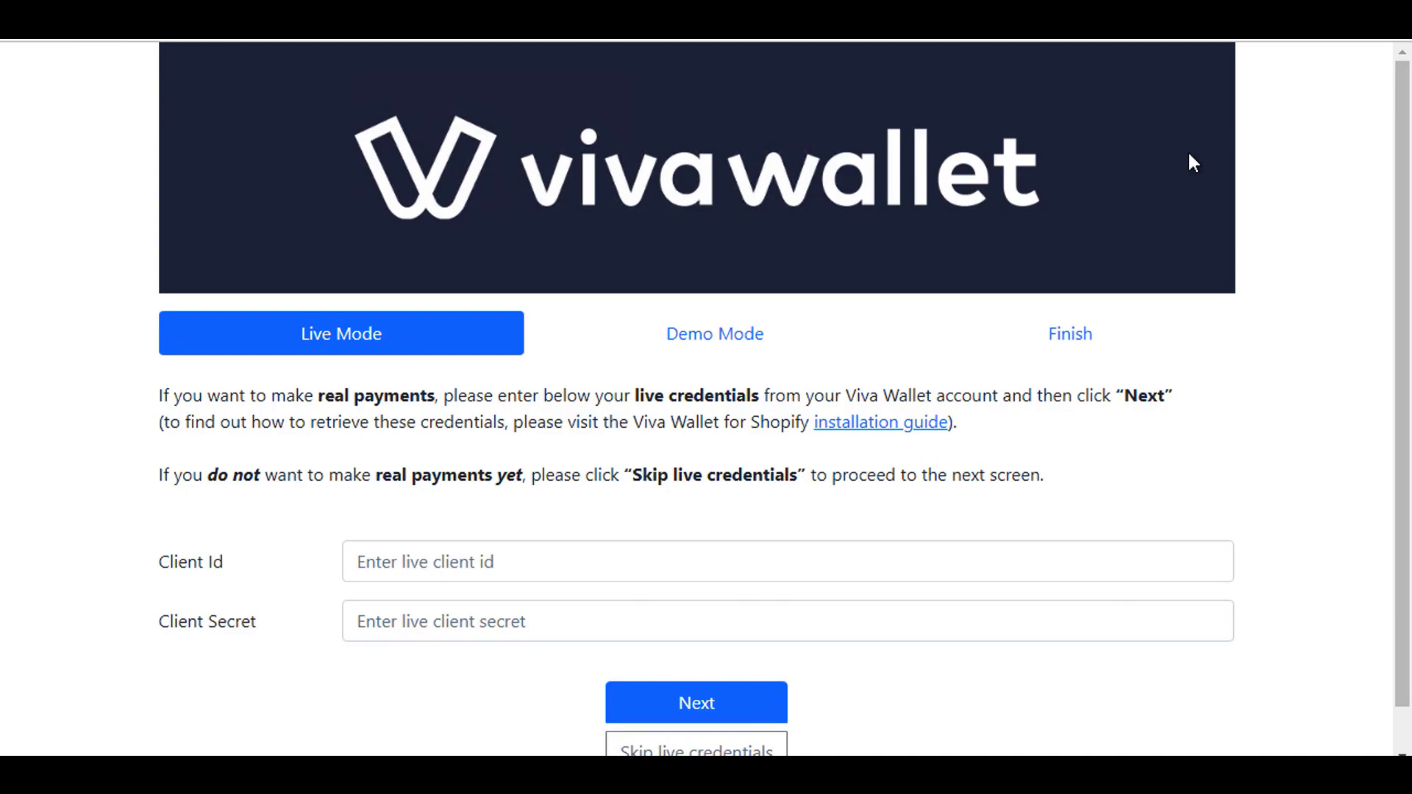
- Switch to the Viva Wallet demo account and open its API Access settings
scroll(1324, 450, down, 1)
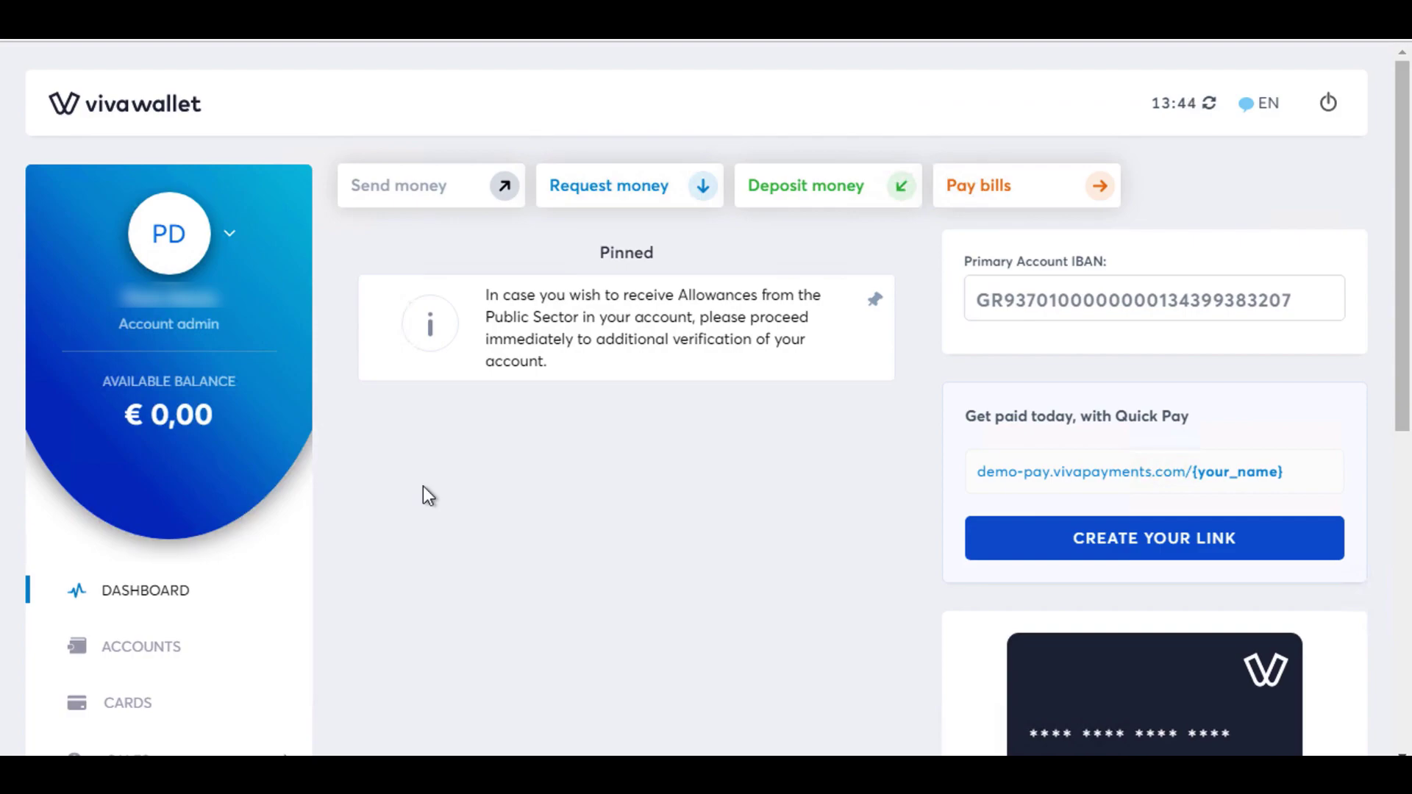
scroll(422, 486, down, 6)
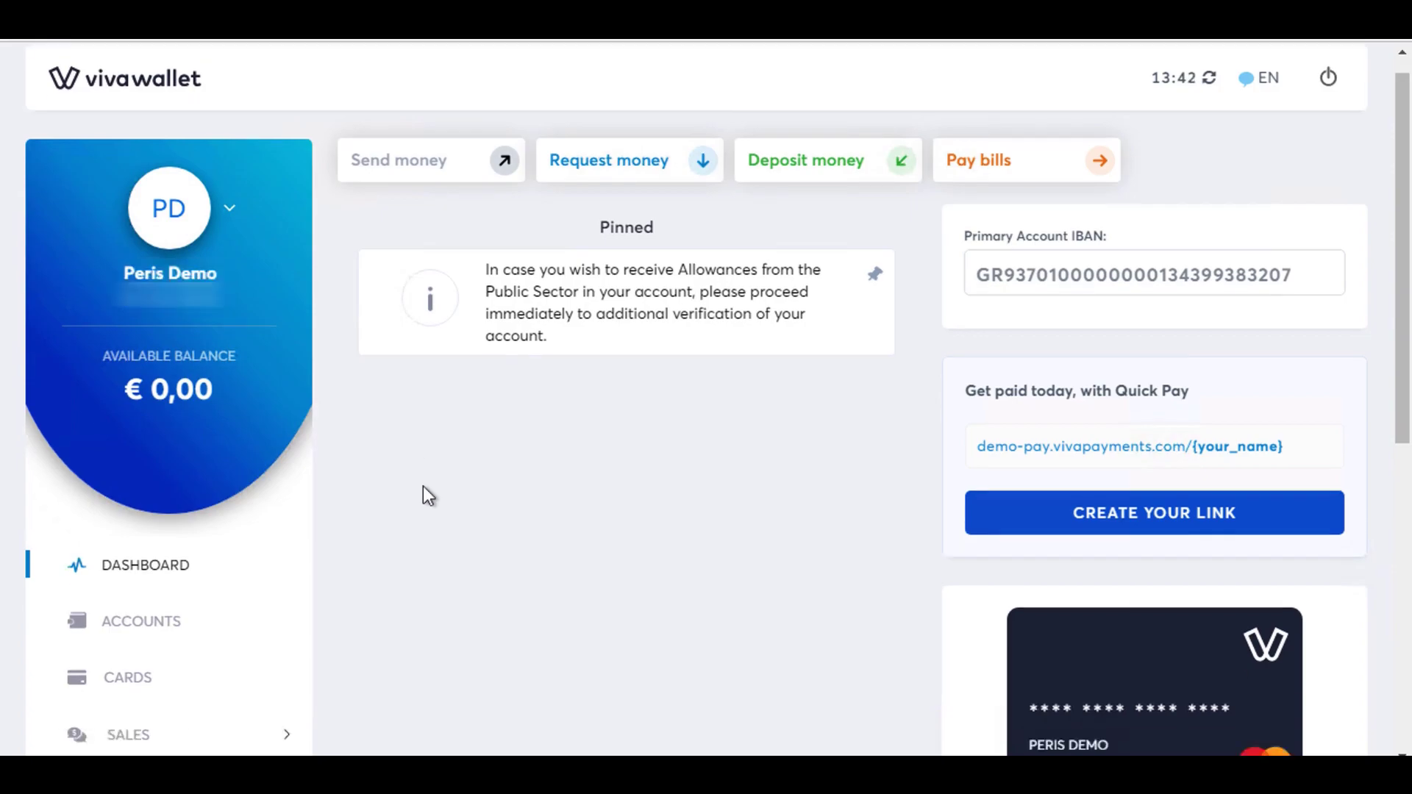
click(127, 467)
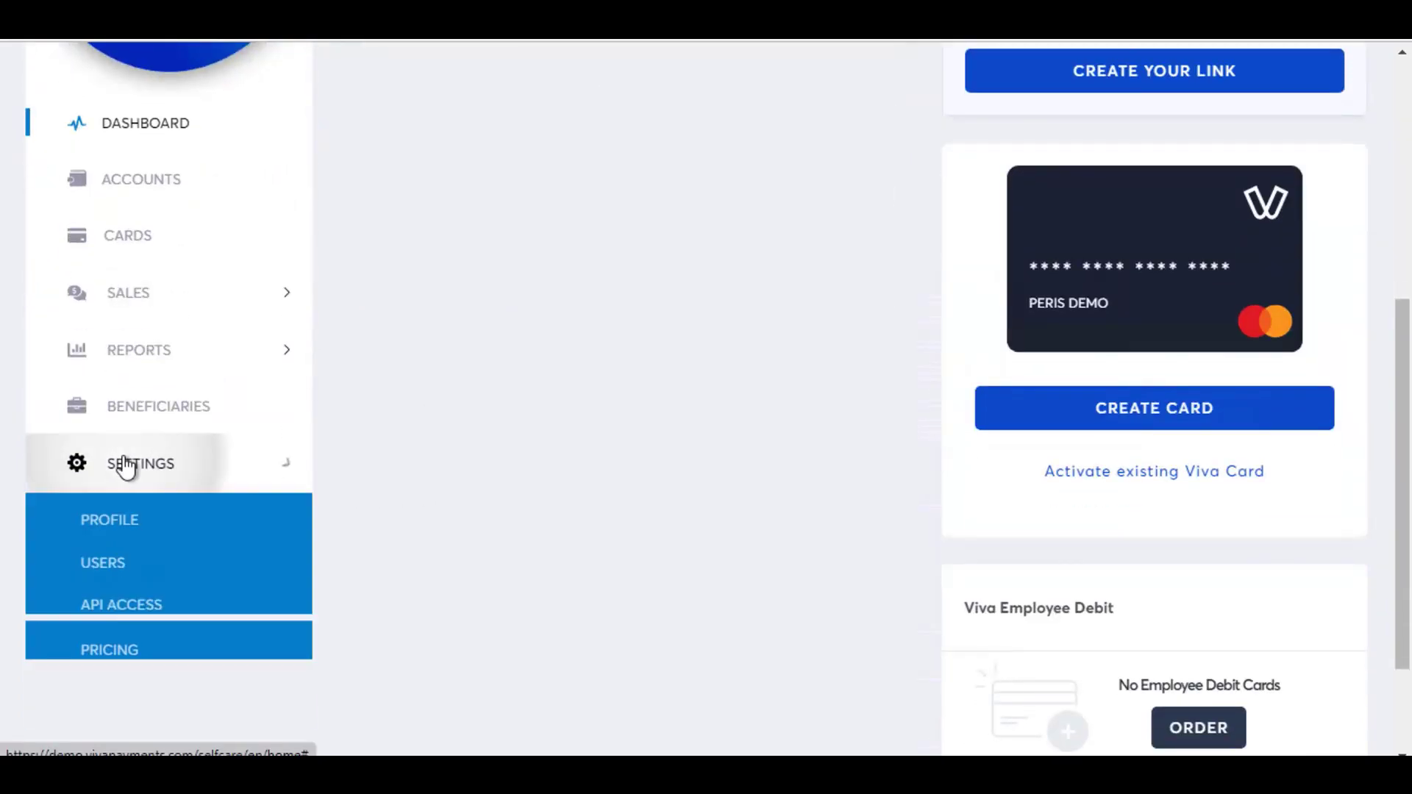
click(134, 612)
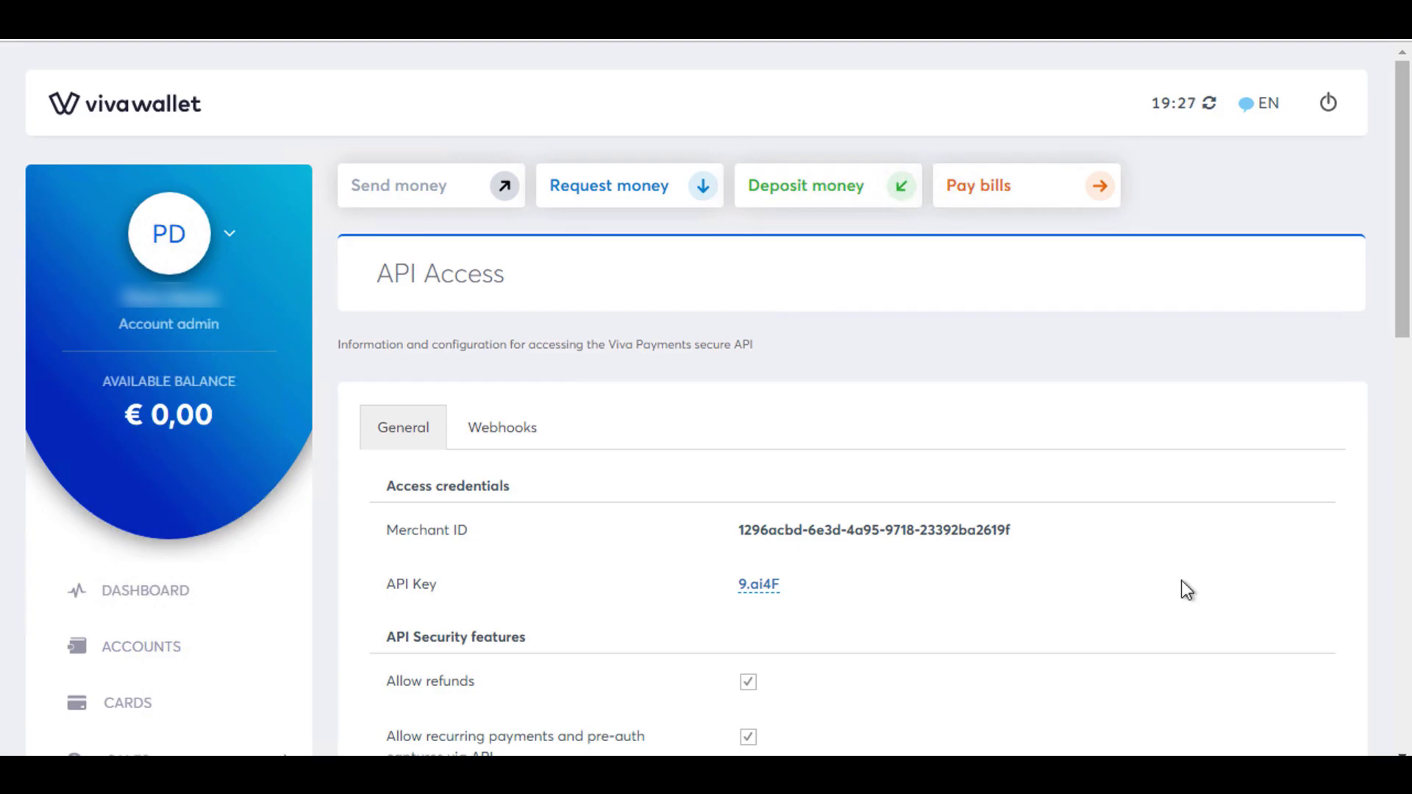
- Generate a new client secret under Shopify Smart Checkout Credentials (PP) and copy the client ID and client secret
scroll(1181, 581, down, 4)
scroll(1181, 580, down, 3)
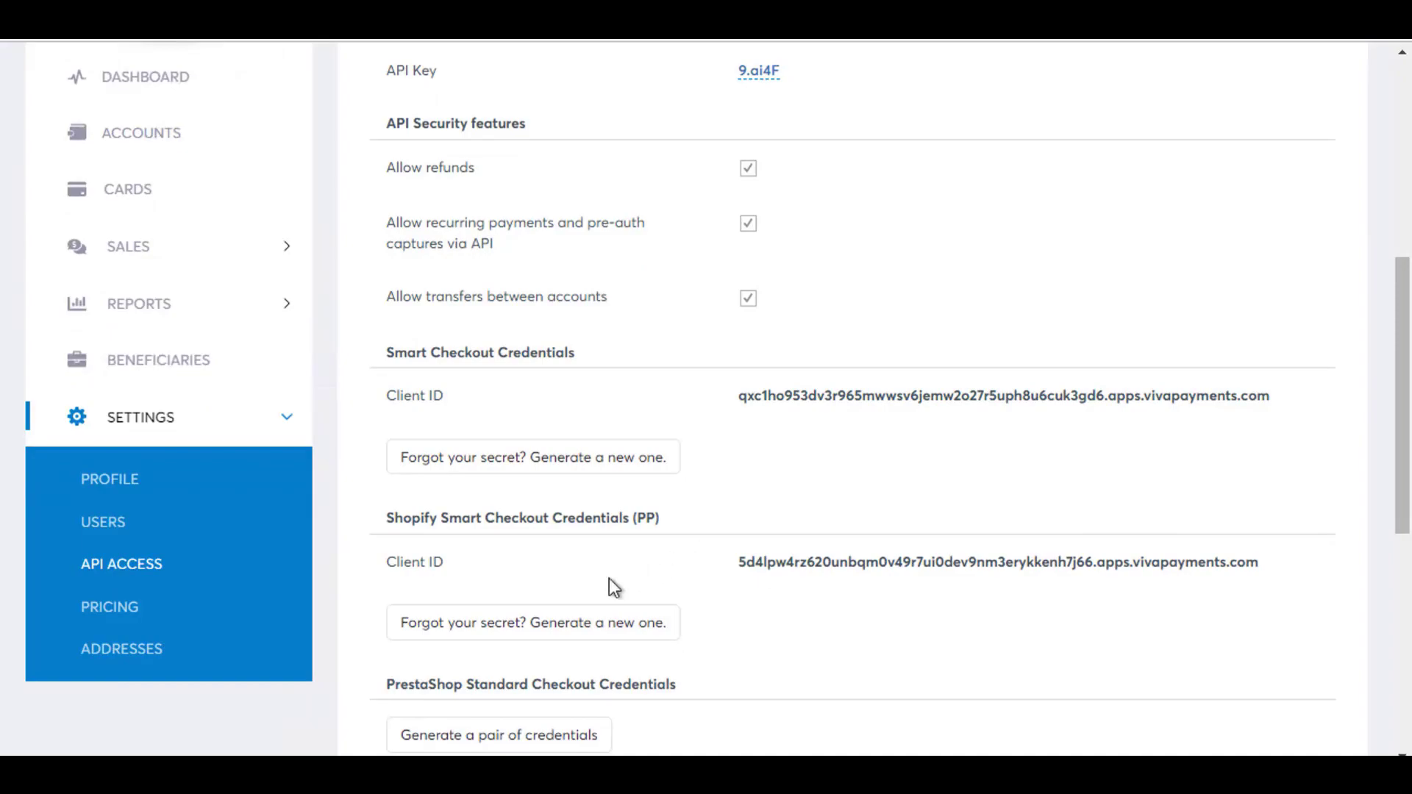
click(596, 634)
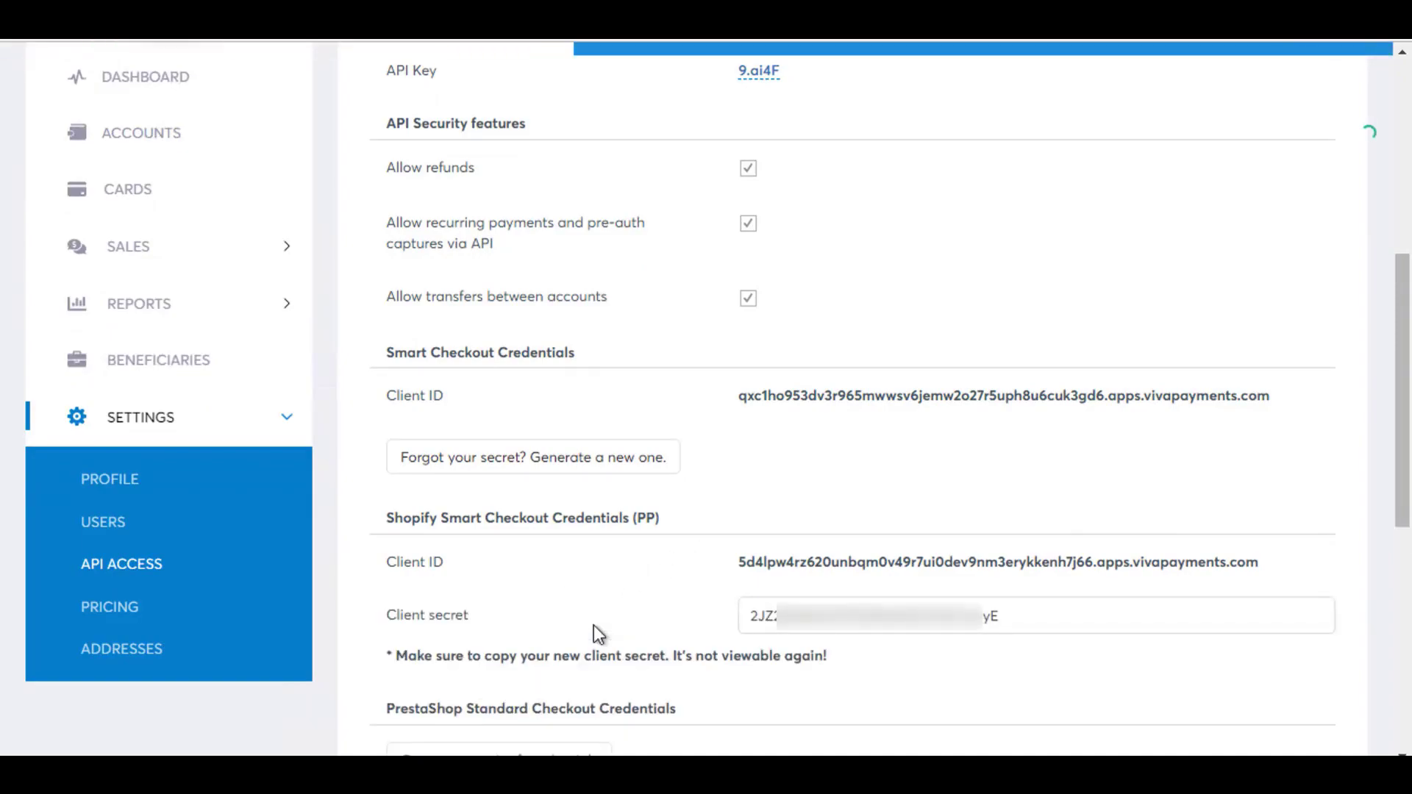
triple_click(1093, 563)
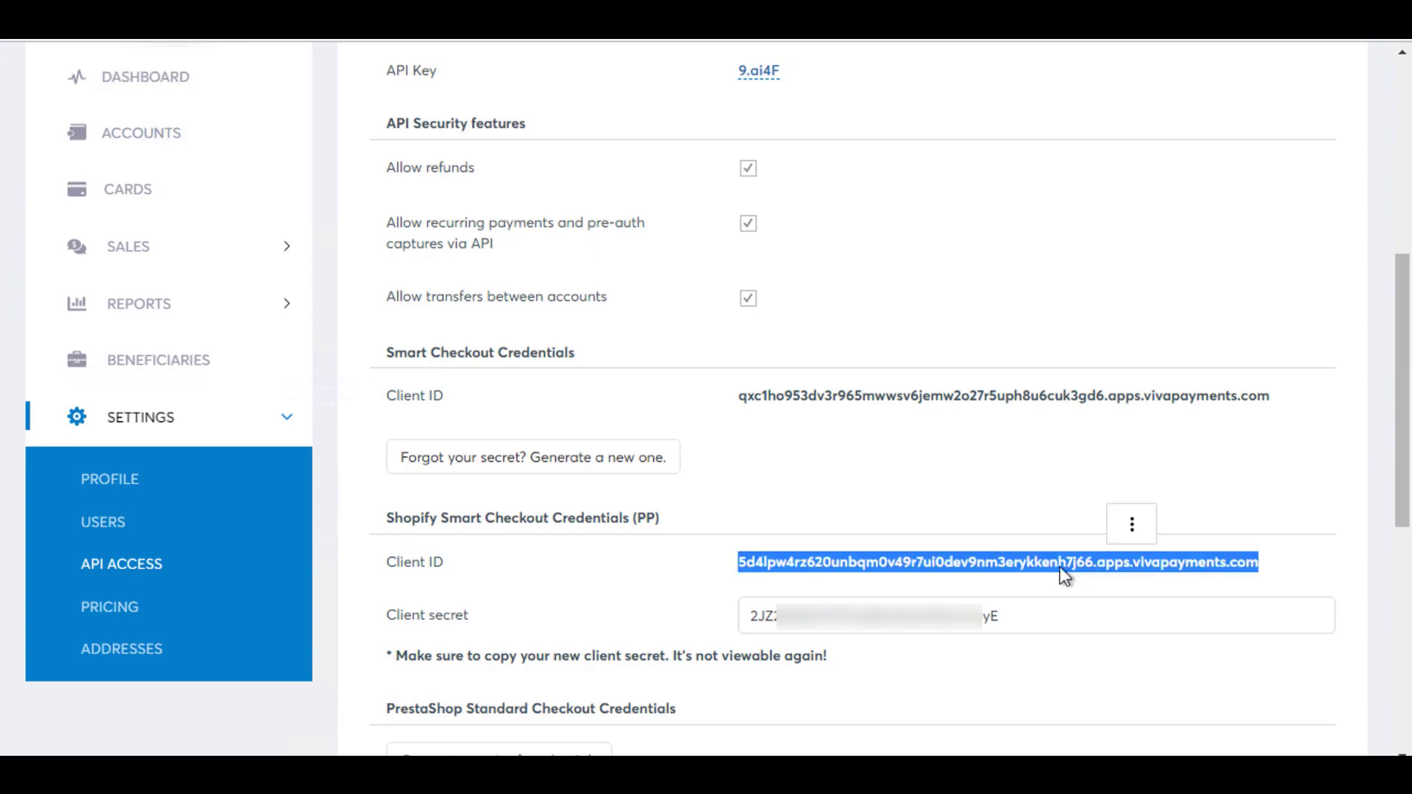
triple_click(949, 616)
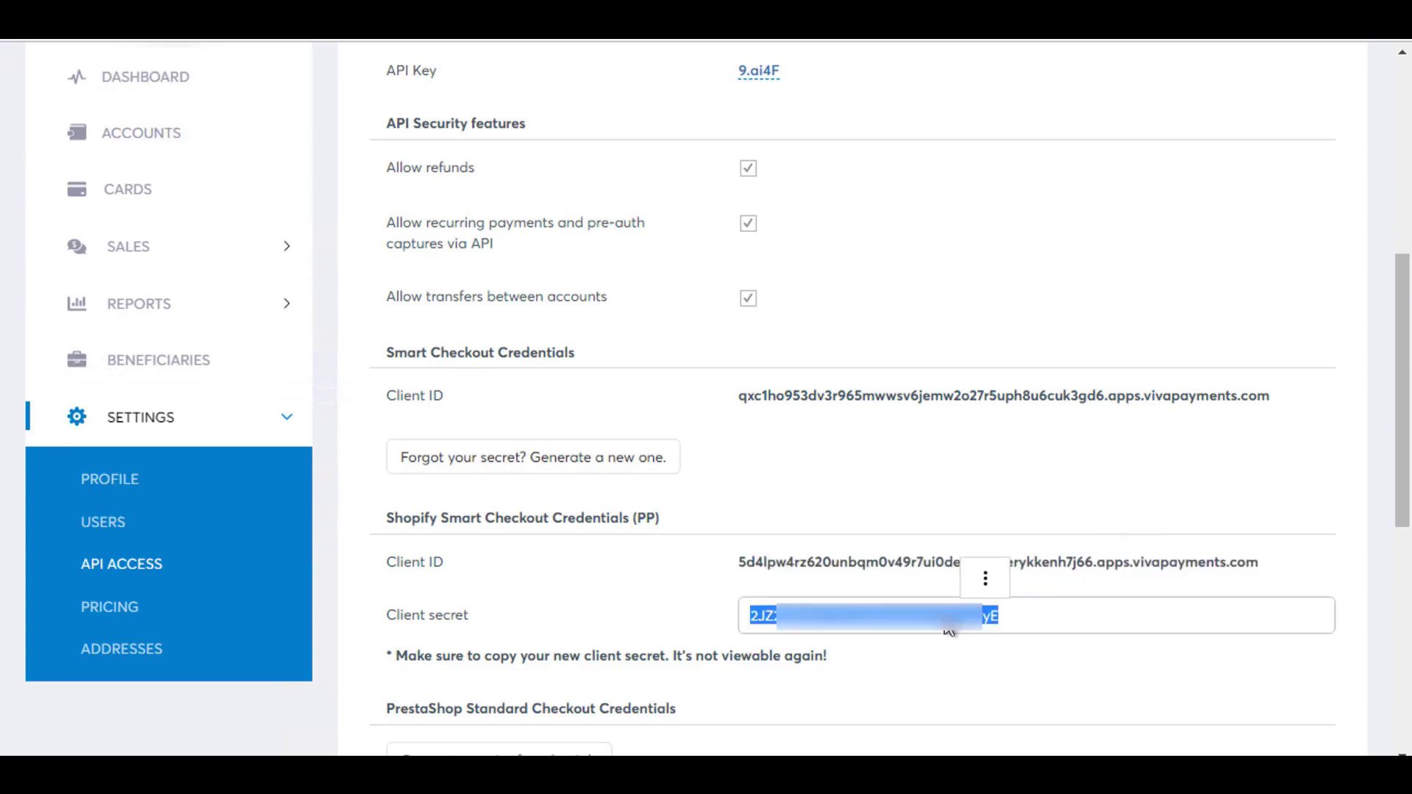
key(ctrl+c)
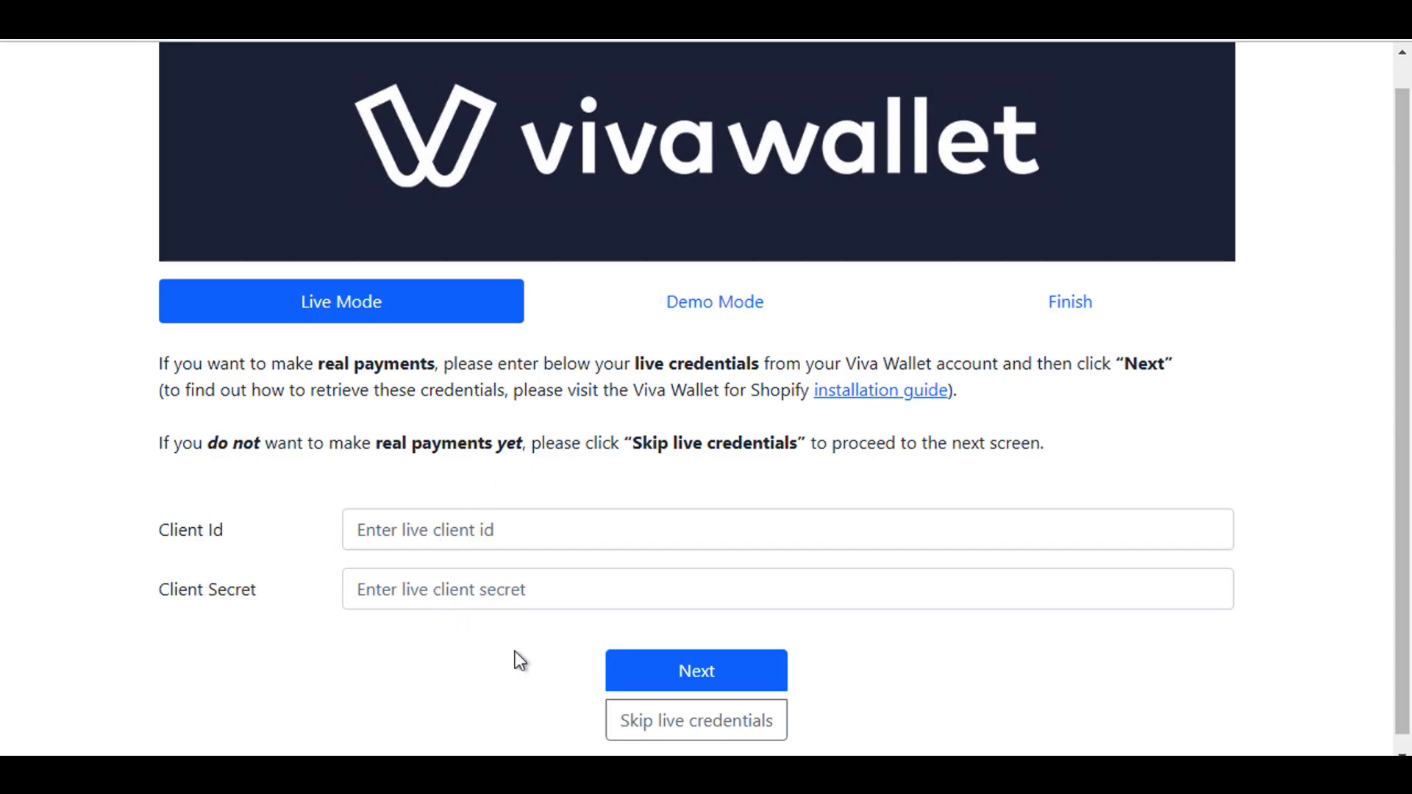
- Skip the live credentials in the app setup and submit the demo client ID and client secret for test payments
click(658, 725)
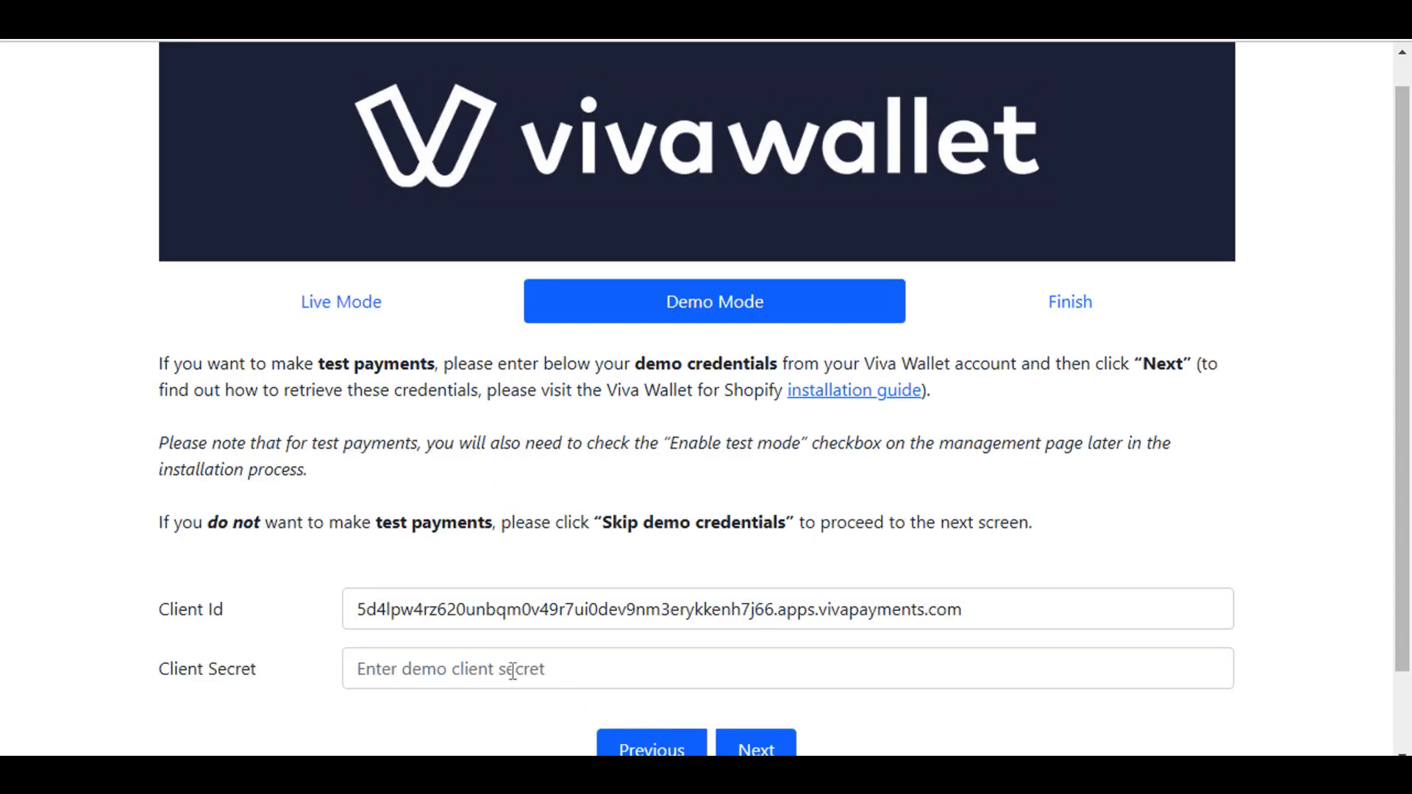
scroll(598, 680, down, 1)
click(561, 588)
key(ctrl+v)
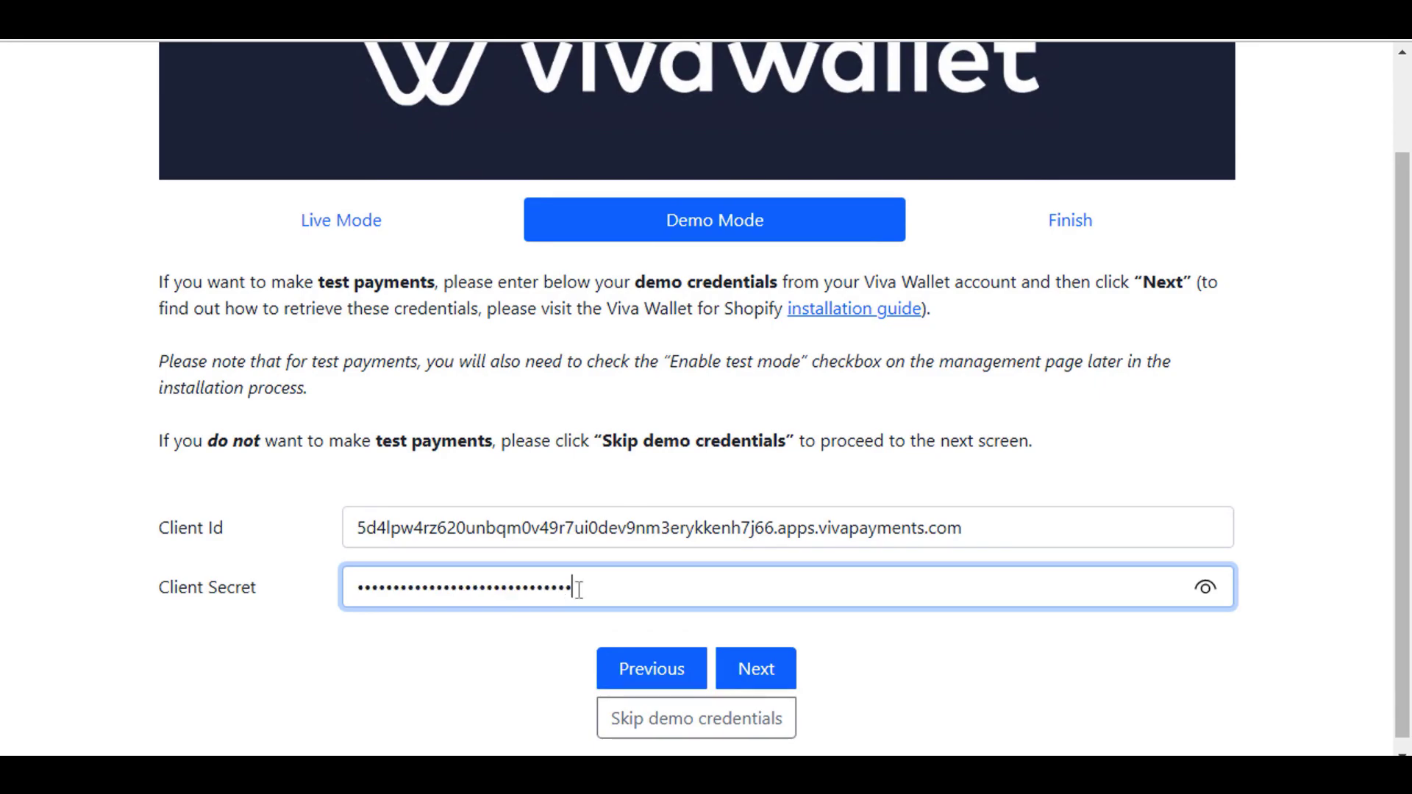
click(755, 671)
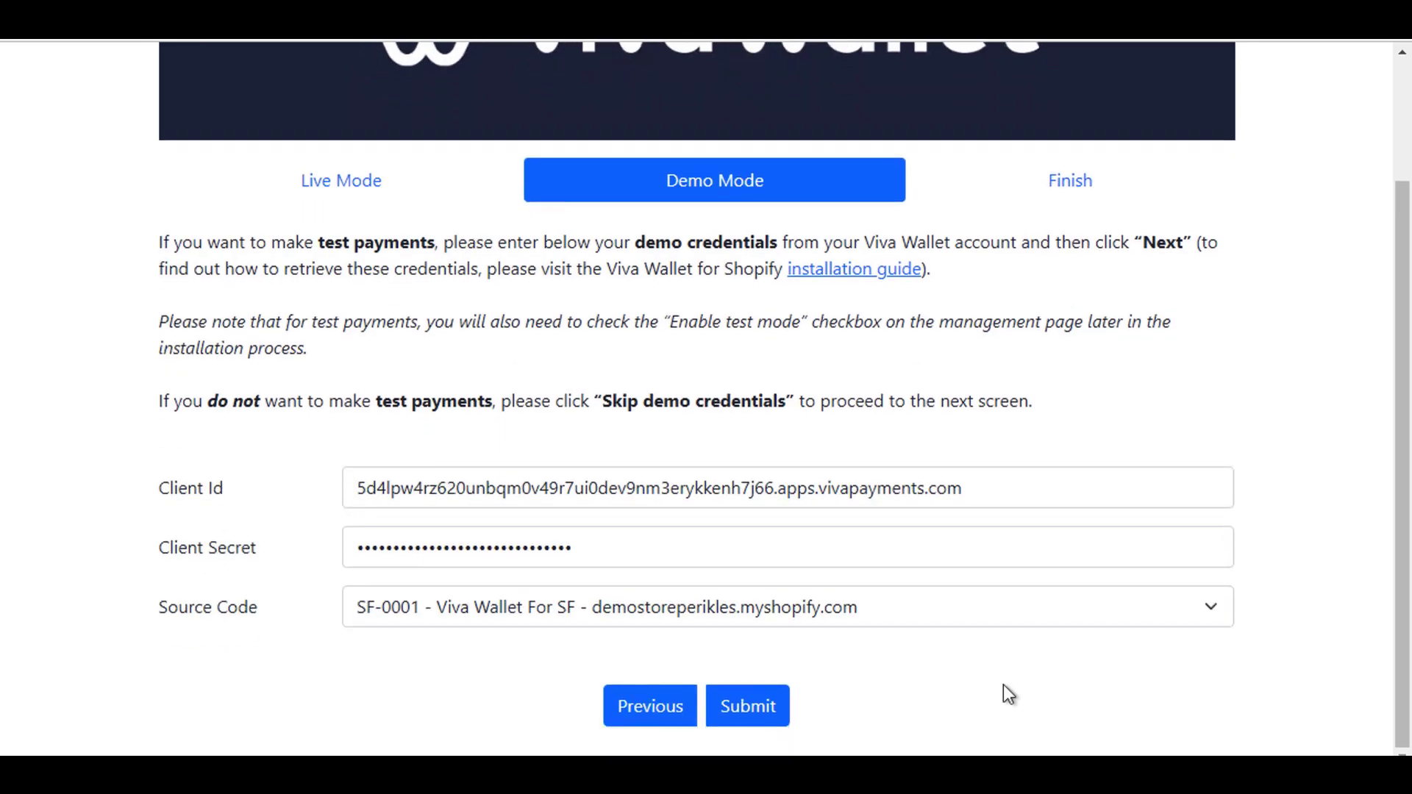
- Submit the demo setup with source code SF-0001 - Viva Wallet For SF and return to Shopify Admin
click(936, 606)
click(935, 606)
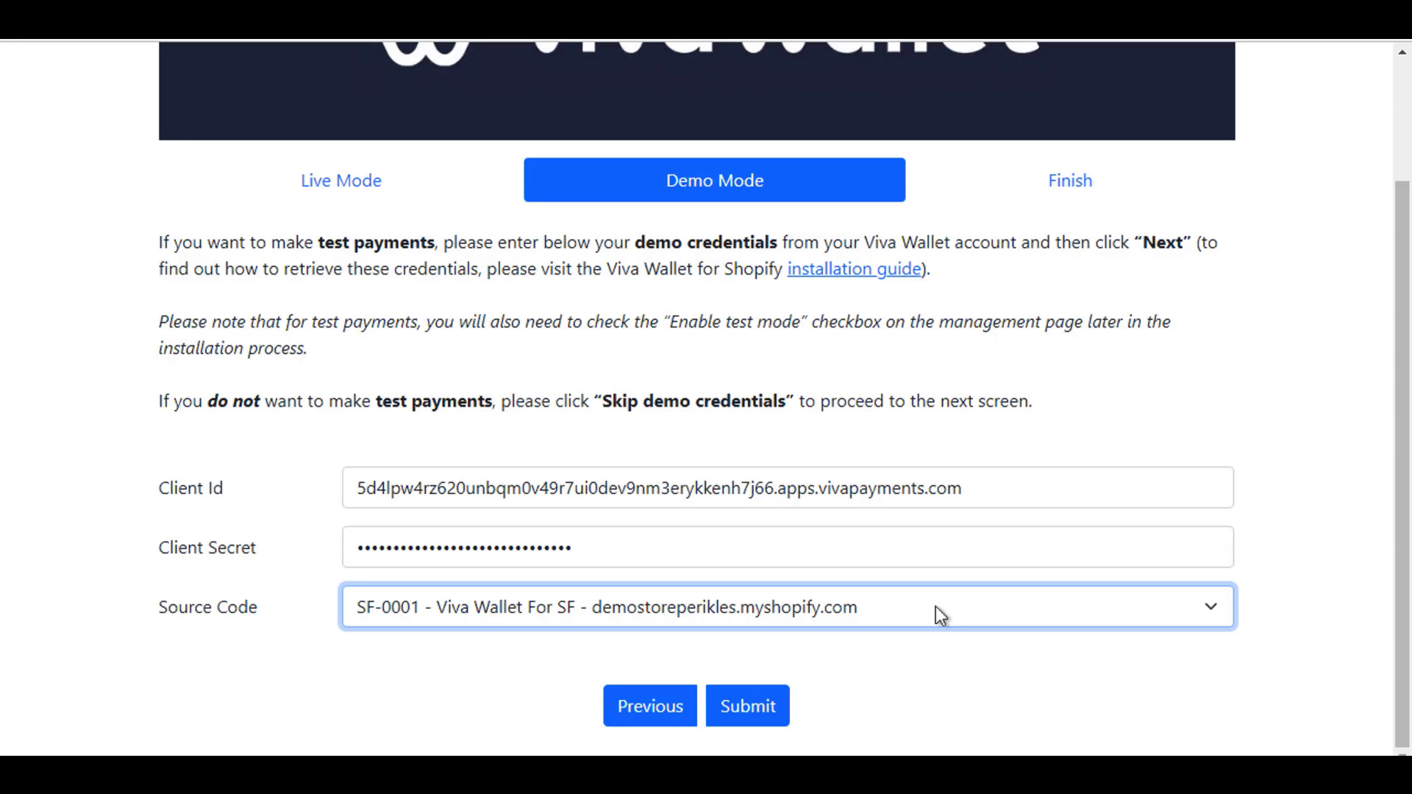
click(738, 706)
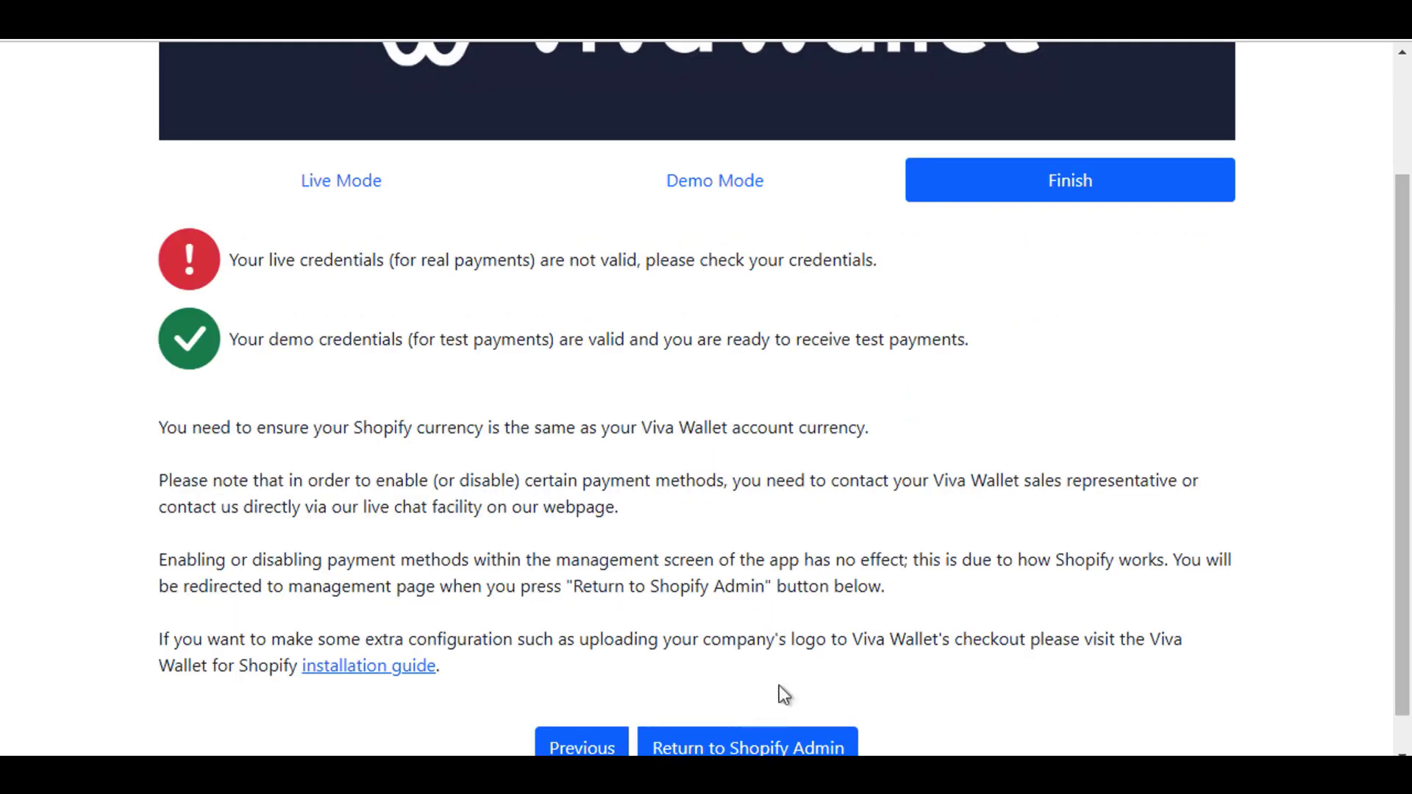
scroll(867, 675, down, 1)
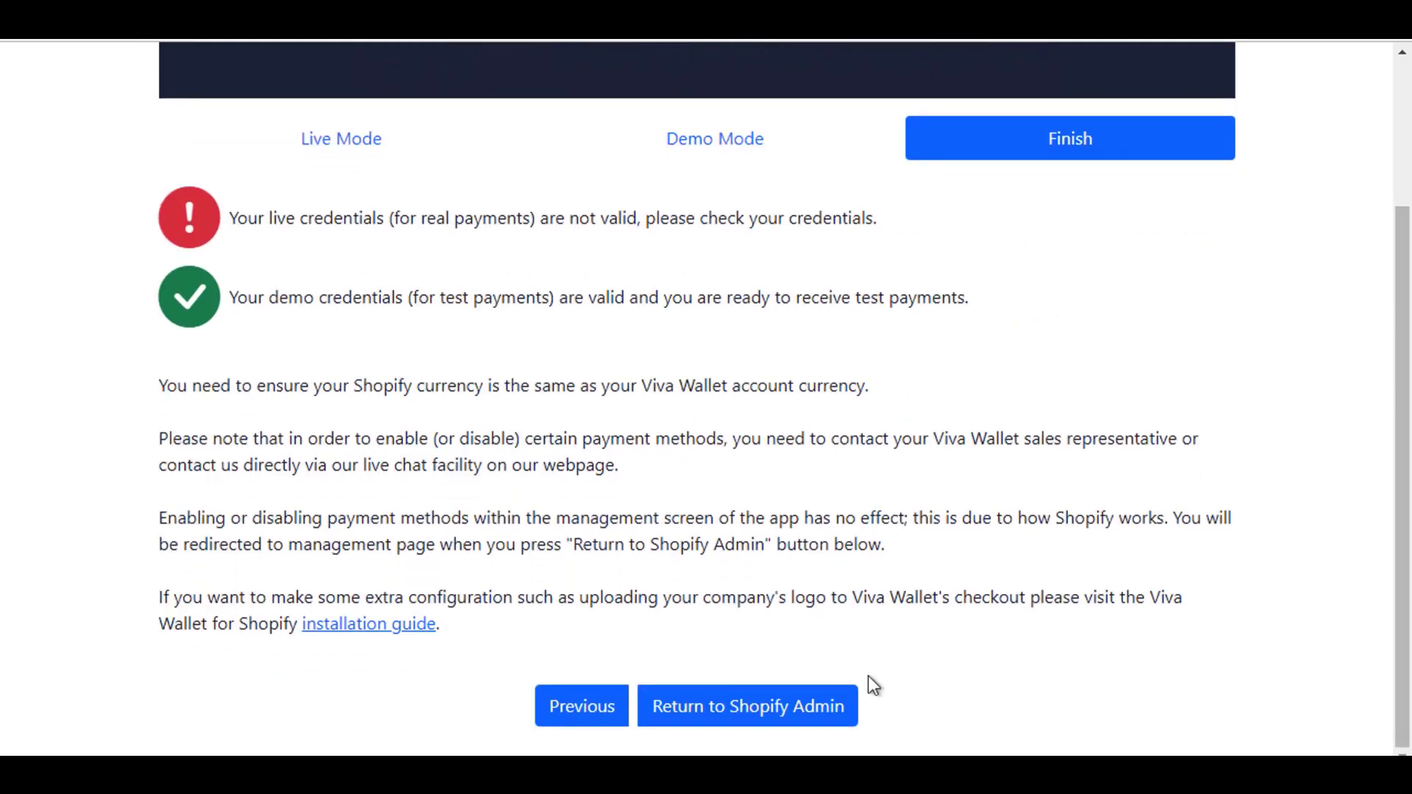
click(813, 717)
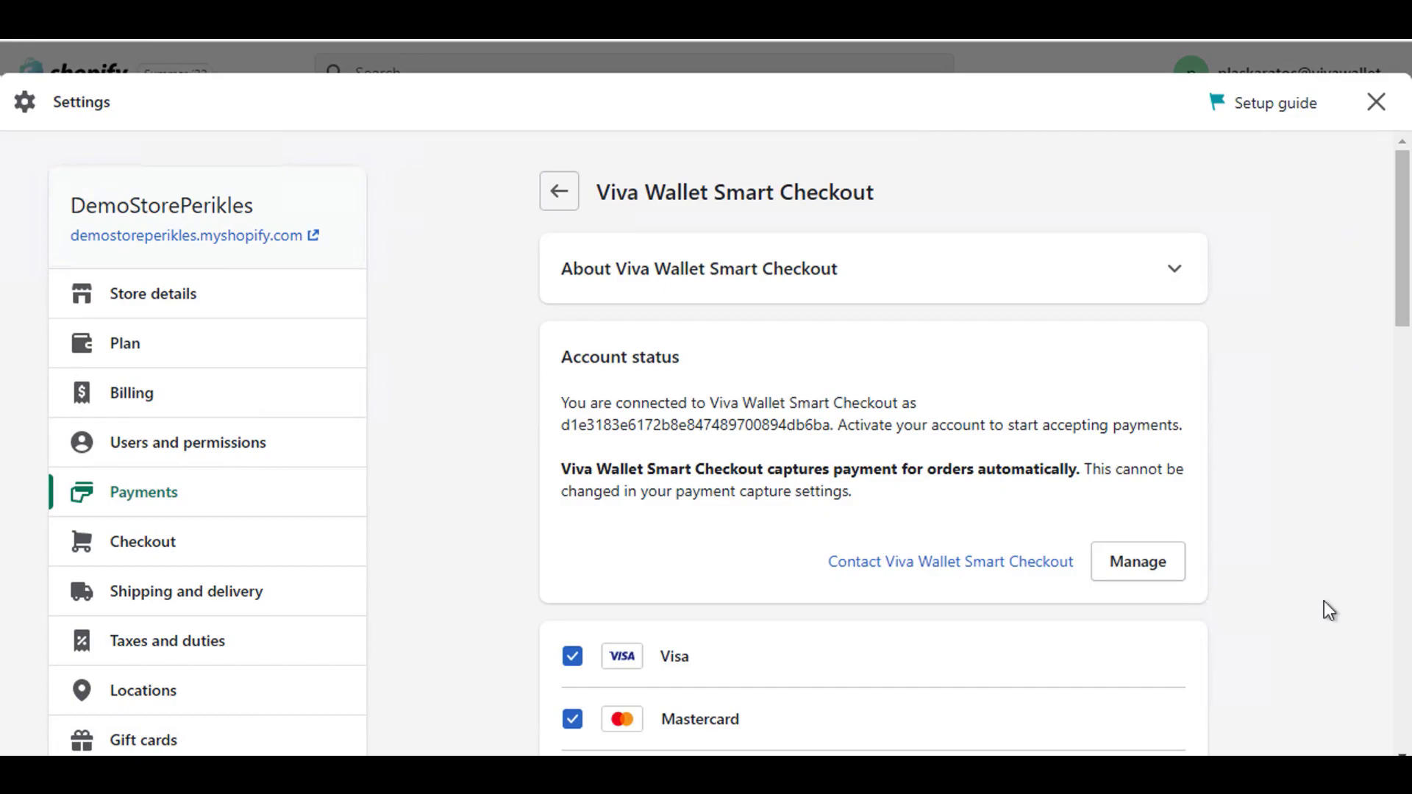
- Activate Viva Wallet Smart Checkout with all listed payment methods and test mode enabled
scroll(1323, 601, down, 3)
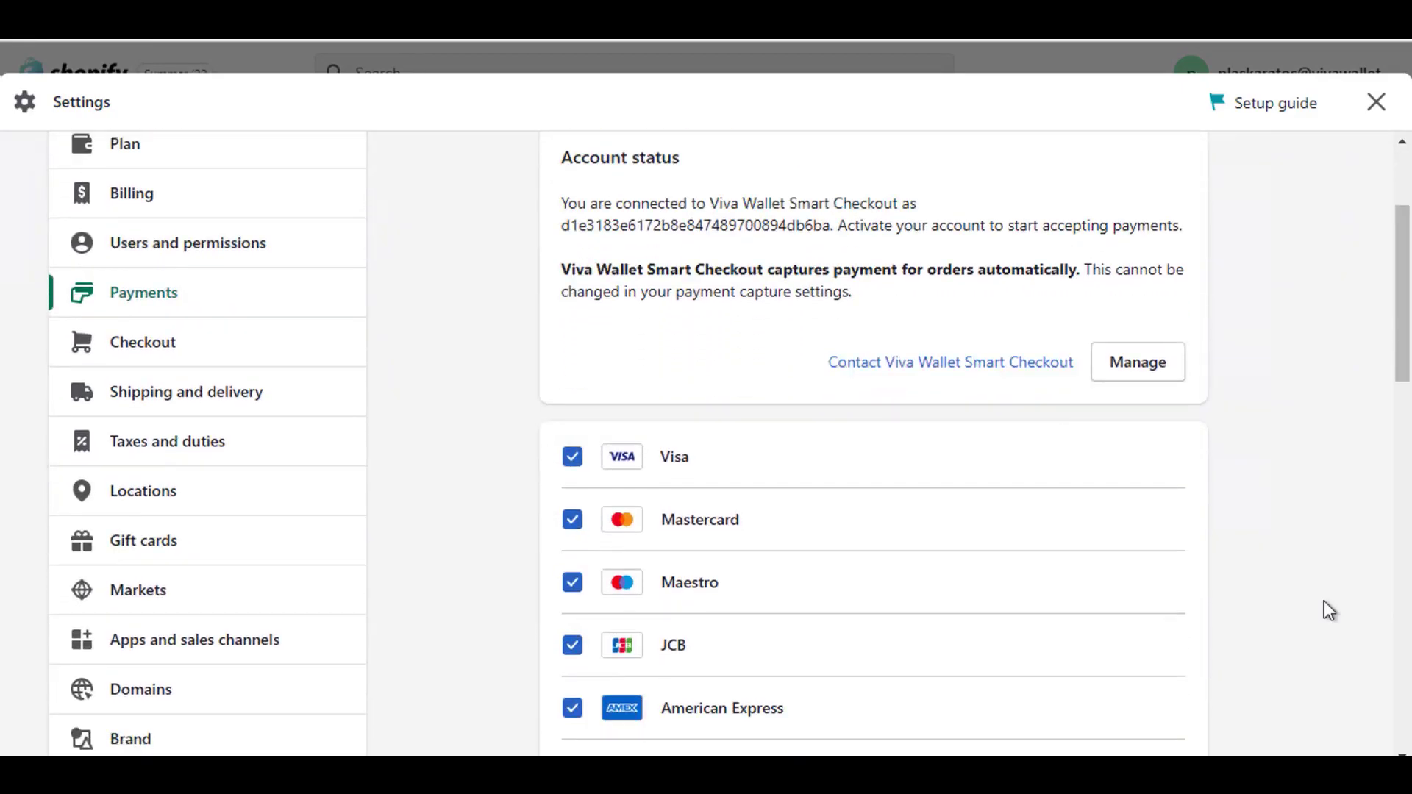
scroll(1324, 610, down, 1)
scroll(1323, 602, down, 3)
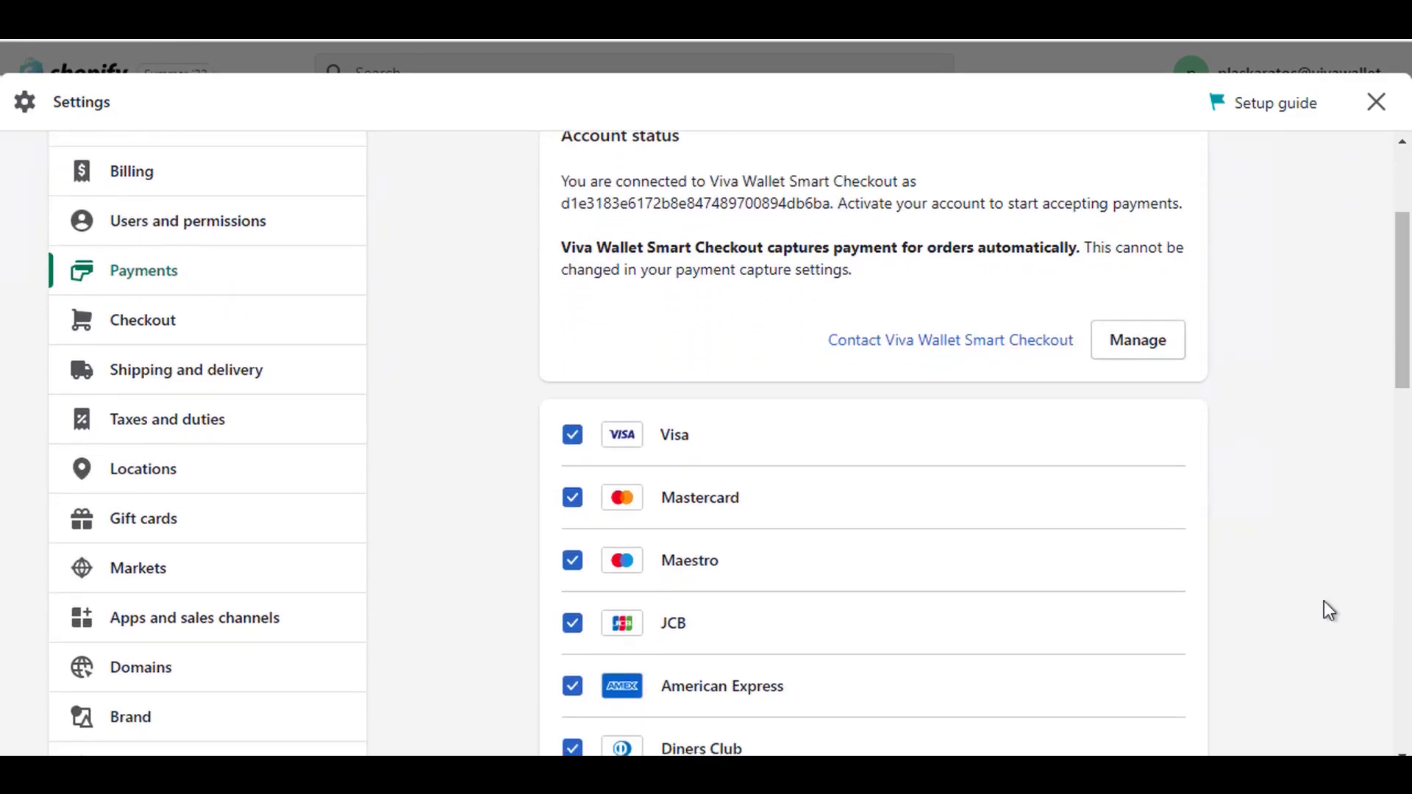
scroll(1329, 610, down, 1)
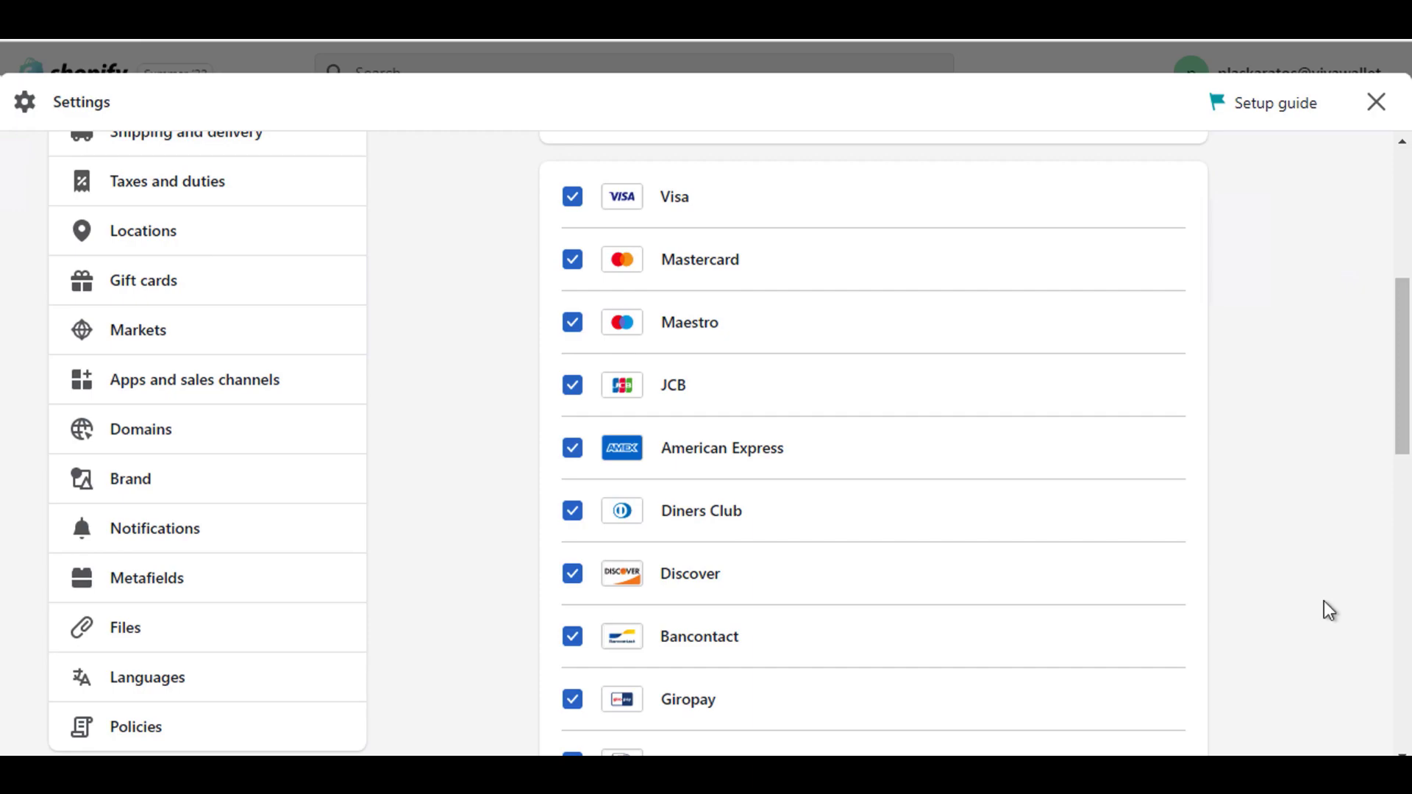
scroll(1323, 601, down, 1)
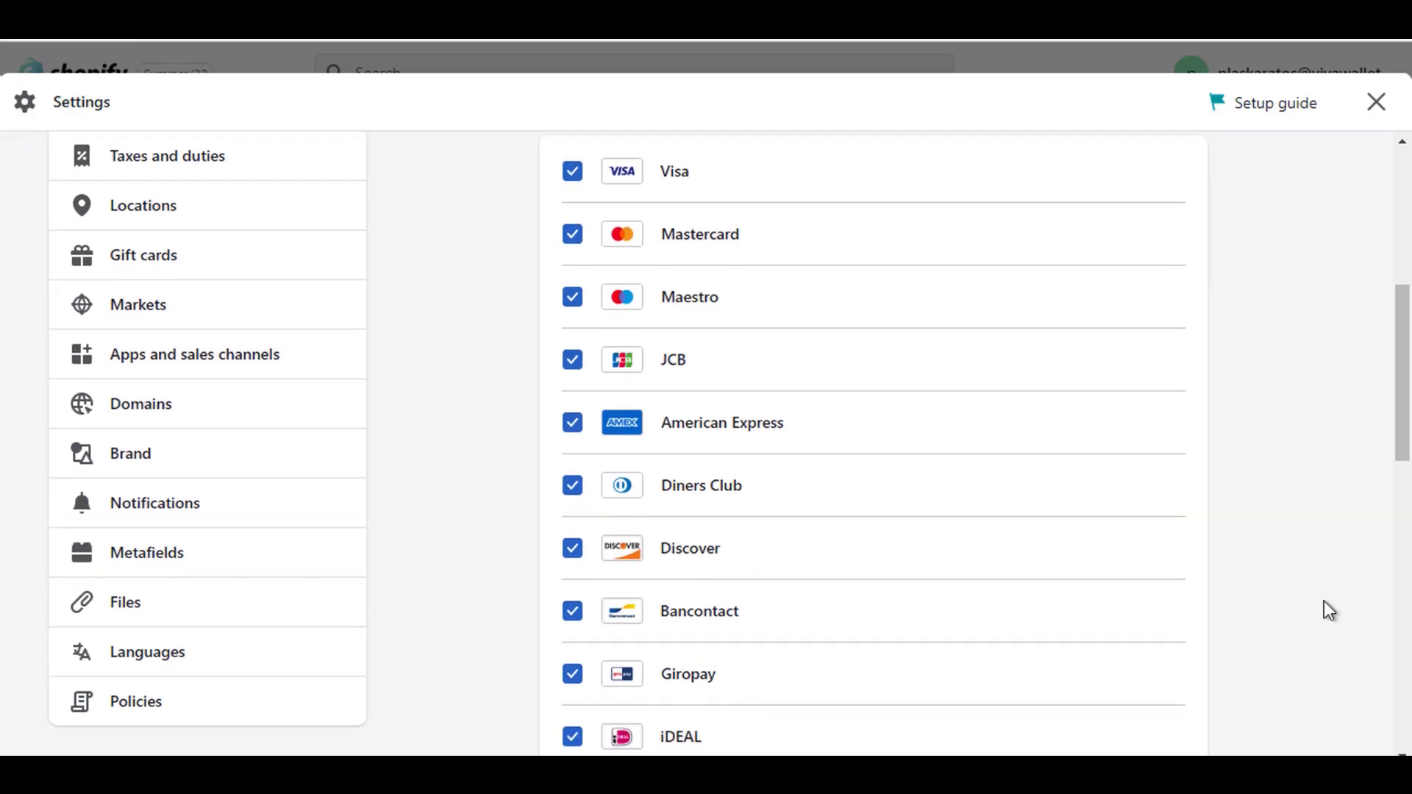
scroll(1323, 601, down, 3)
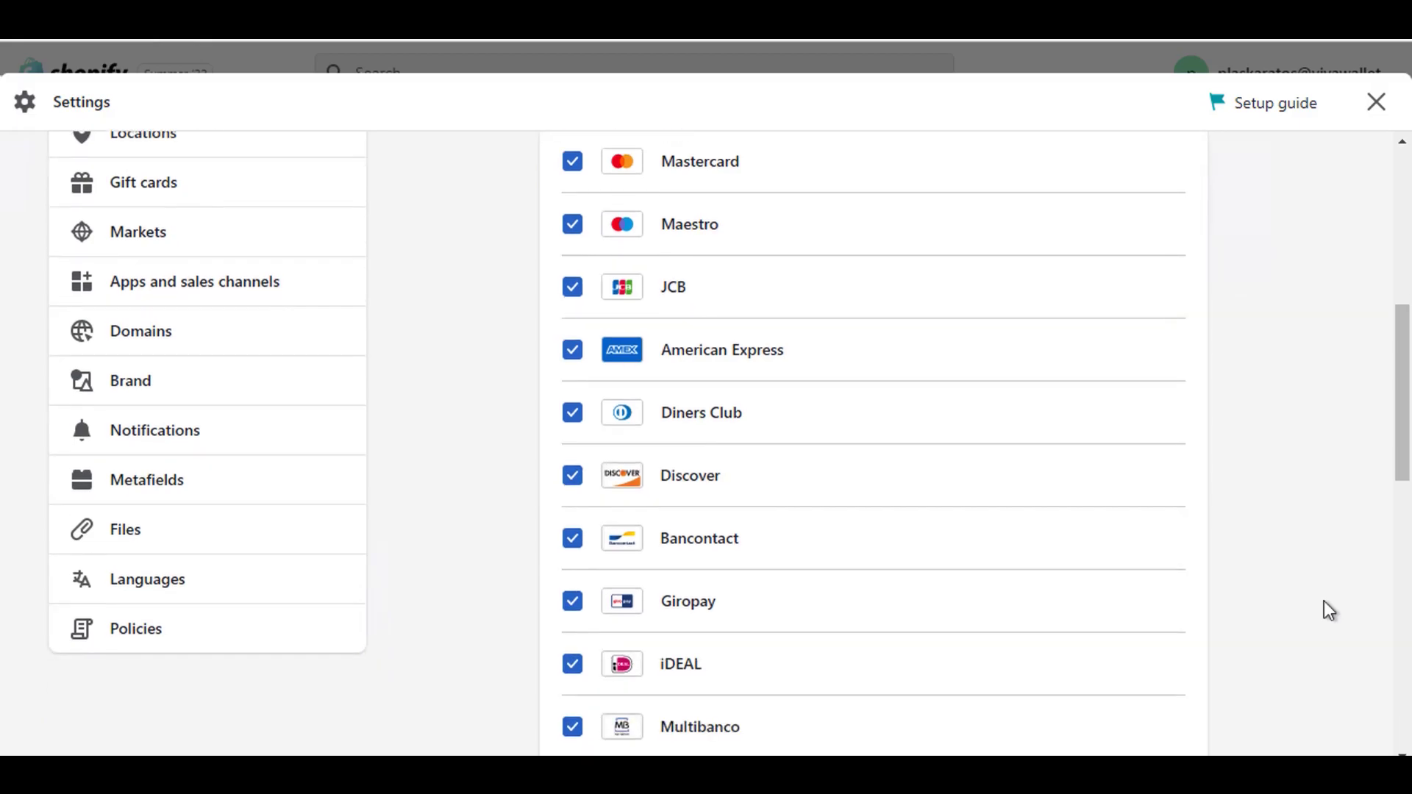
scroll(1324, 601, down, 6)
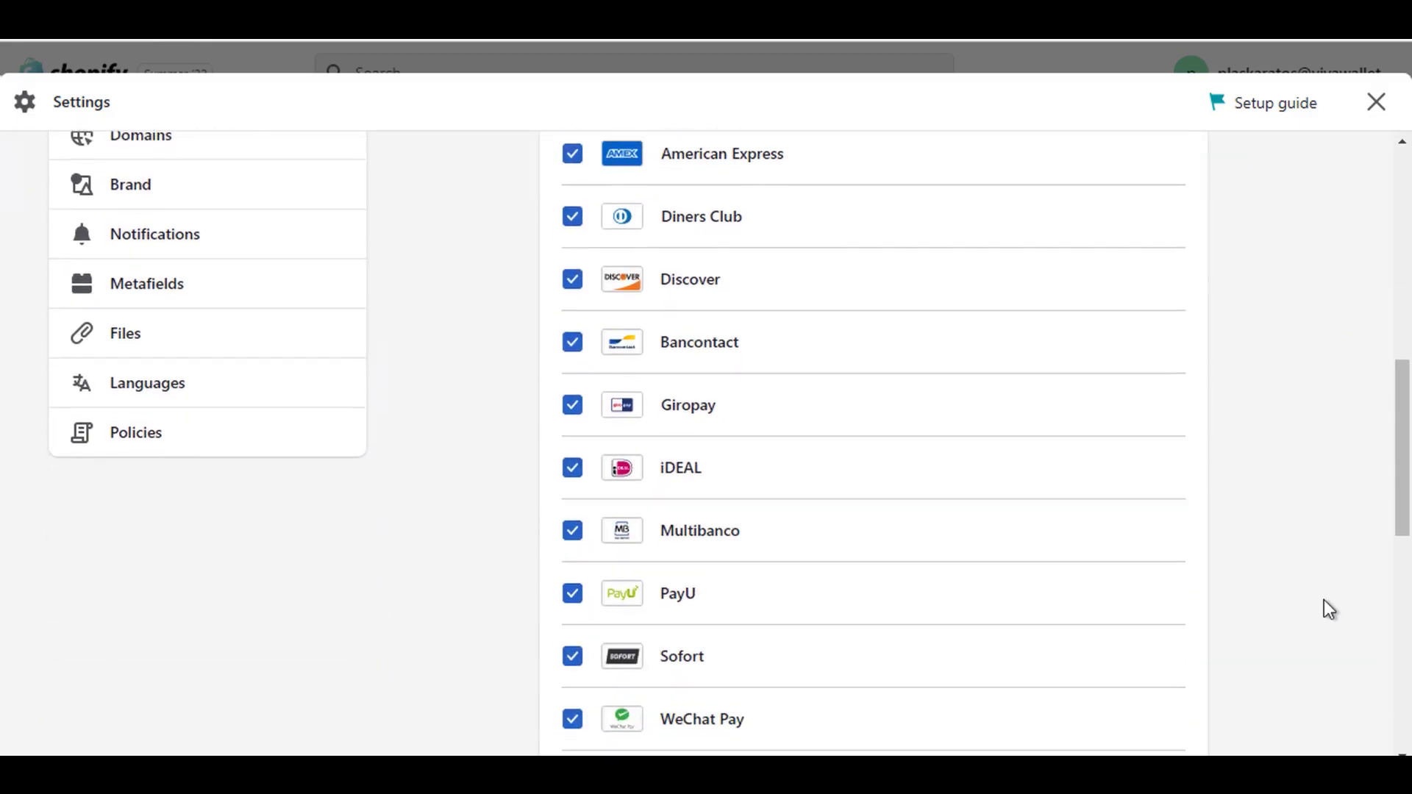
scroll(1324, 599, down, 6)
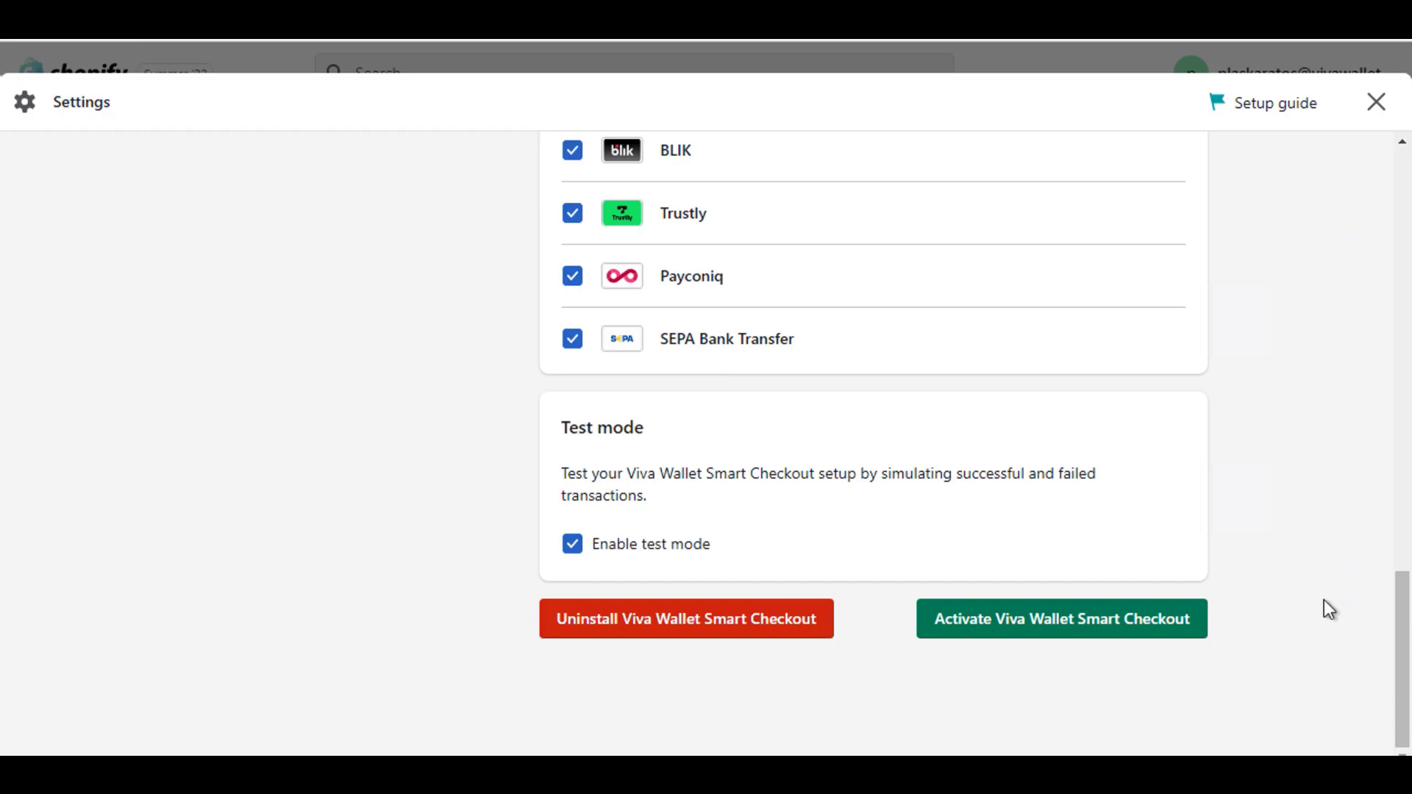
click(1136, 629)
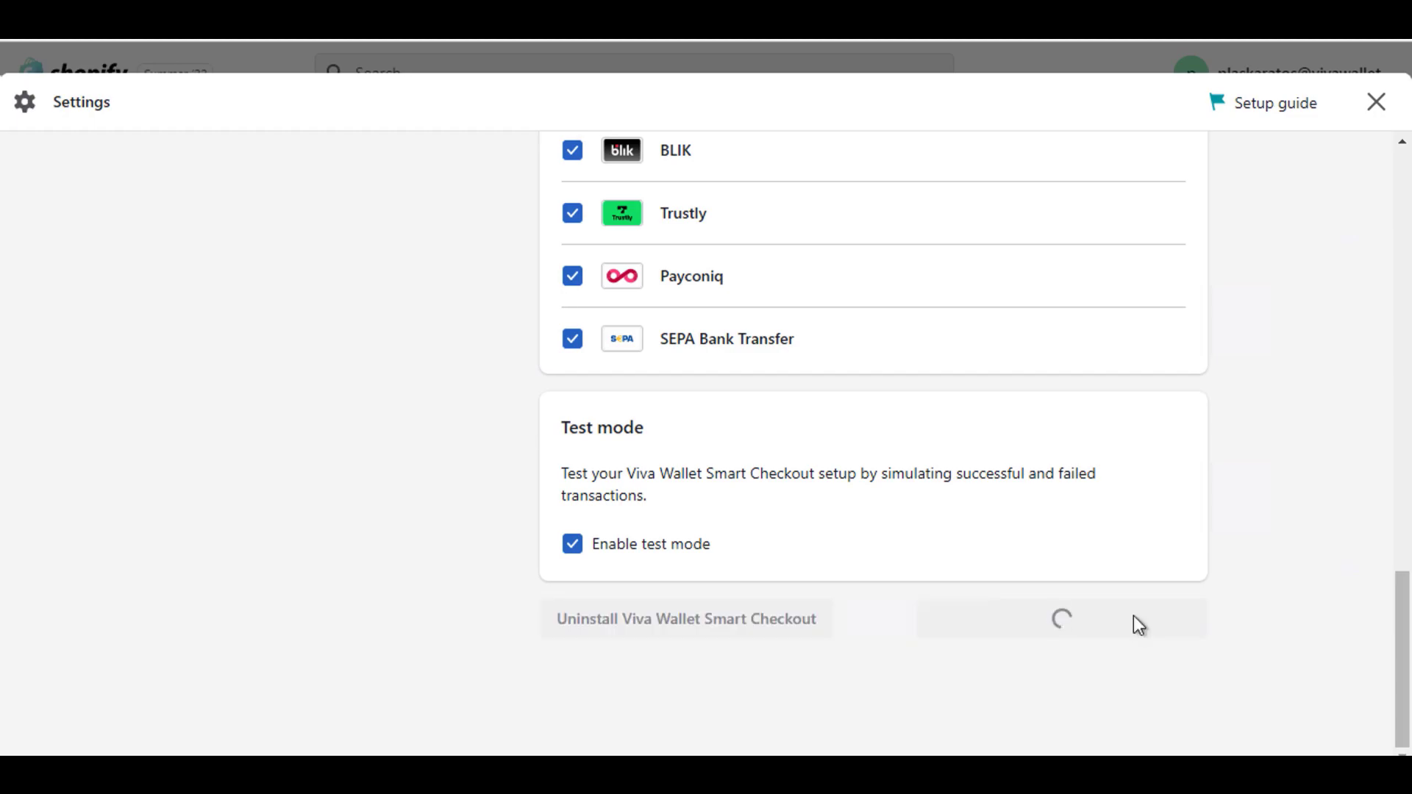